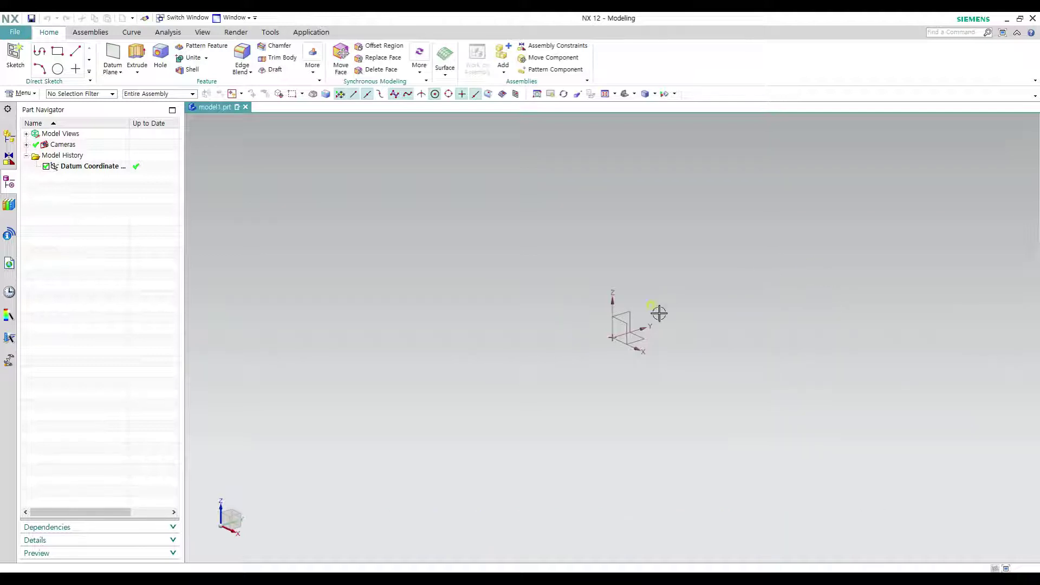
- Start a sketch on the XY plane and draw a rectangle about 50 by 44 above and to the right of the origin
left_click(16, 54)
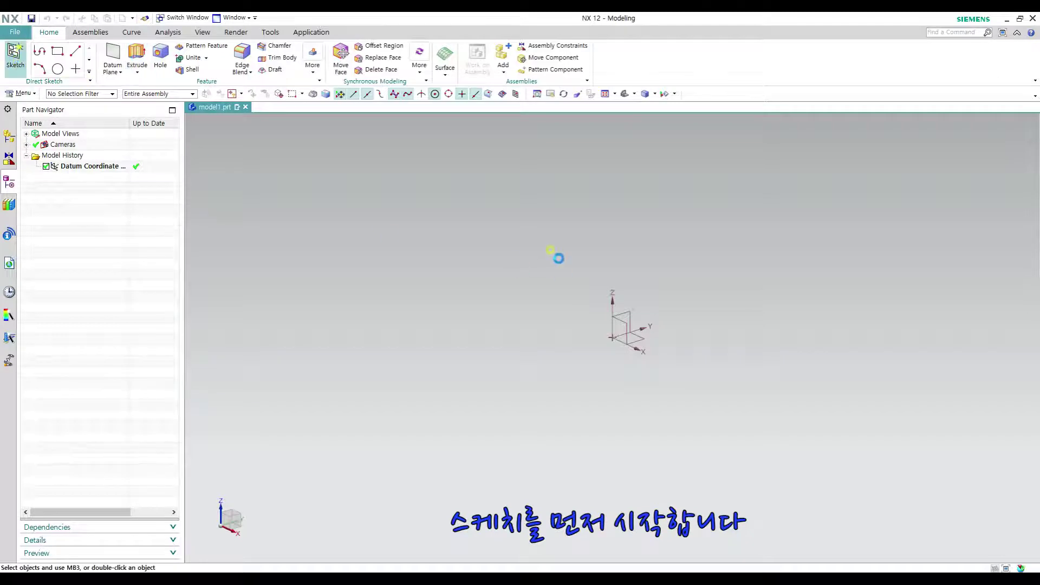
middle_click(688, 388)
key("r")
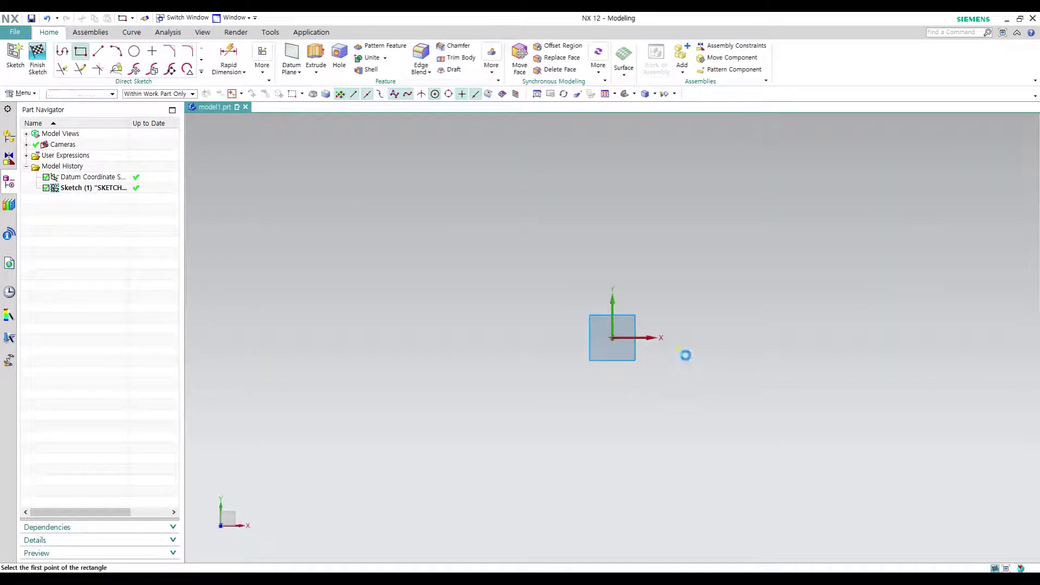
left_click(649, 221)
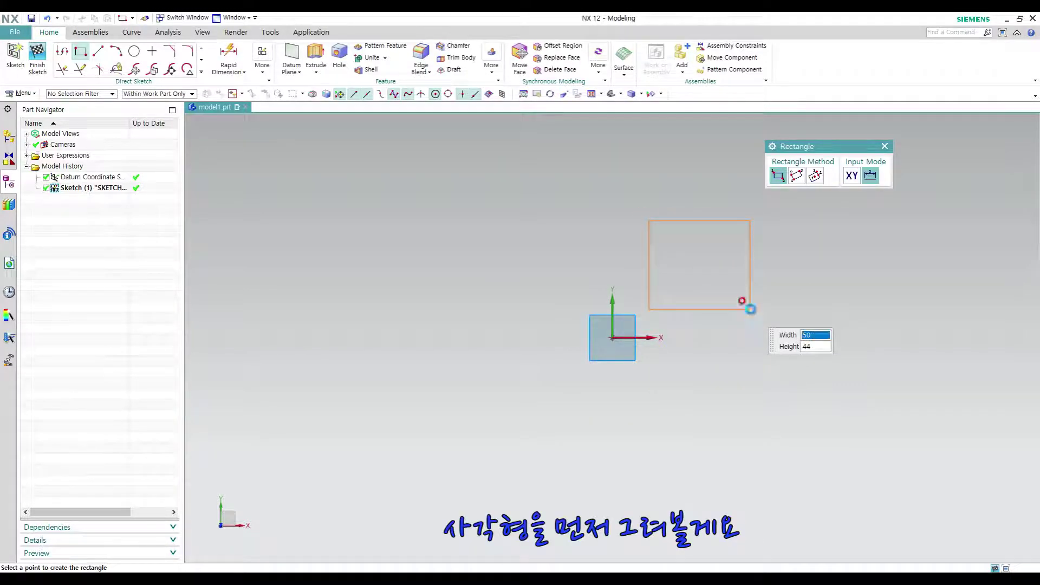
left_click(749, 308)
key("Escape")
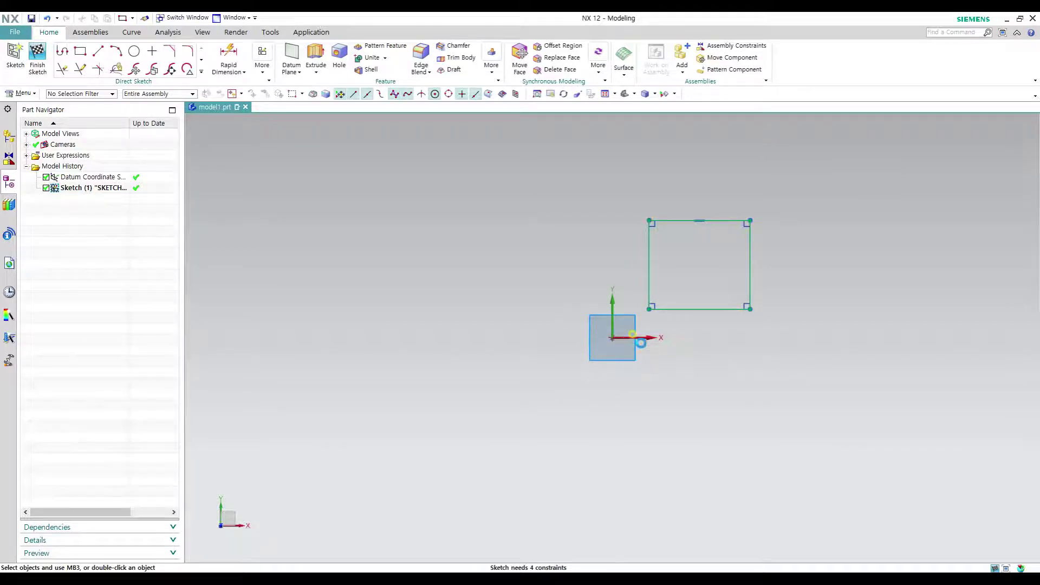
- Check the rectangle's free directions with Rapid Dimension, and stretch it by its unconstrained edges and upper-left corner
key("d")
middle_click_drag(699, 322, 647, 373, "shift")
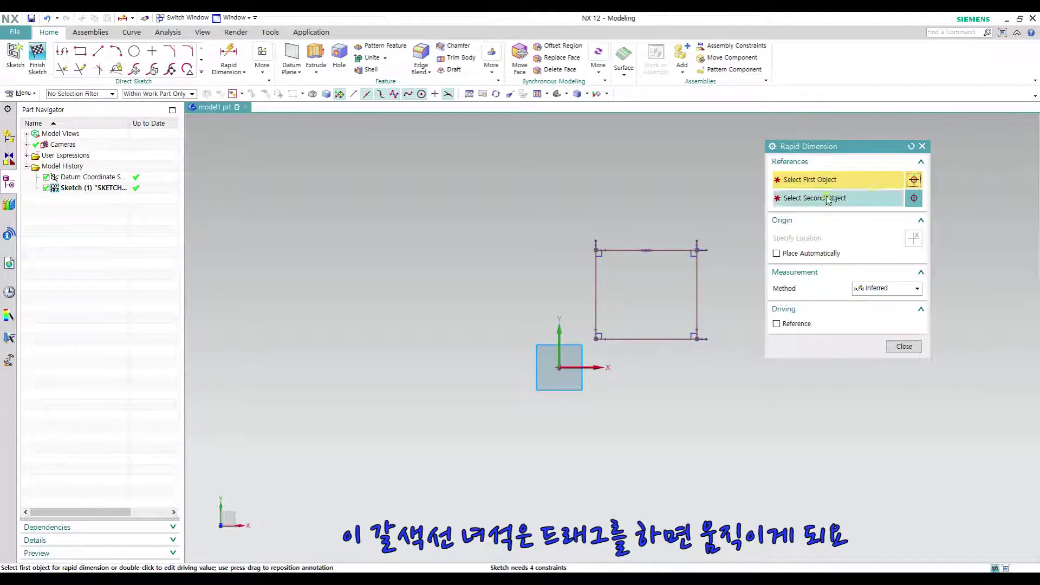
key("Escape")
mouse_move(698, 279)
left_mouse_down()
mouse_move(762, 272)
mouse_move(698, 237)
mouse_move(791, 287)
mouse_move(699, 215)
mouse_move(846, 280)
mouse_move(736, 209)
mouse_move(798, 355)
mouse_move(819, 233)
left_mouse_up()
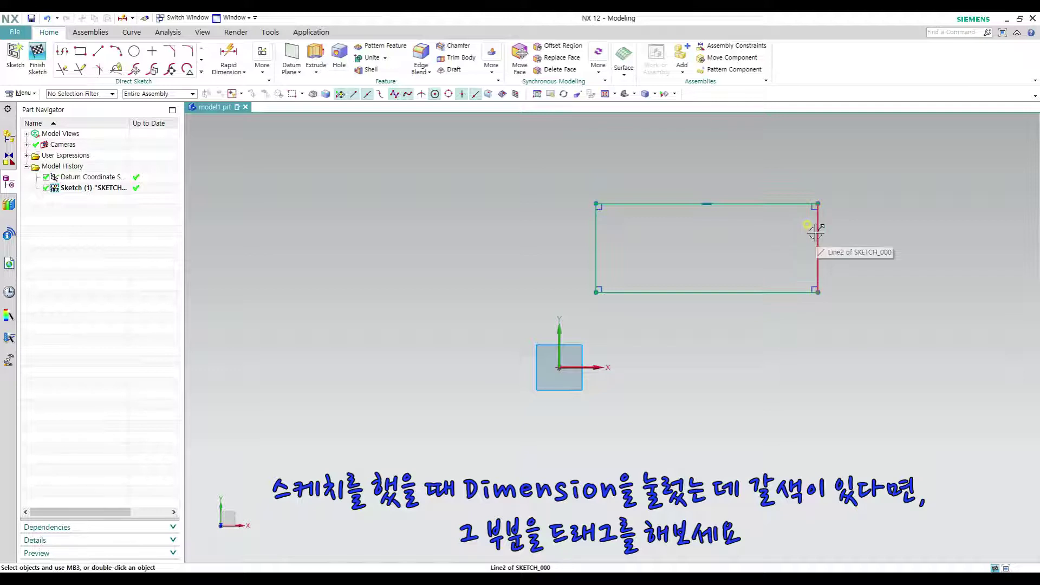
mouse_move(807, 233)
left_mouse_down()
mouse_move(787, 167)
mouse_move(801, 302)
mouse_move(724, 267)
mouse_move(814, 244)
left_mouse_up()
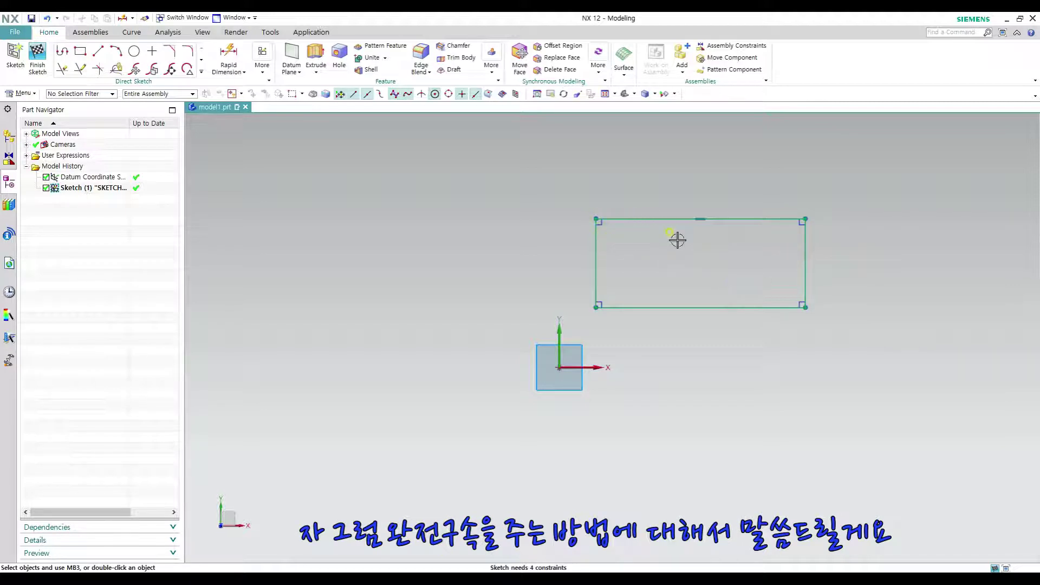
mouse_move(632, 218)
left_mouse_down()
mouse_move(685, 237)
mouse_move(696, 254)
left_mouse_up()
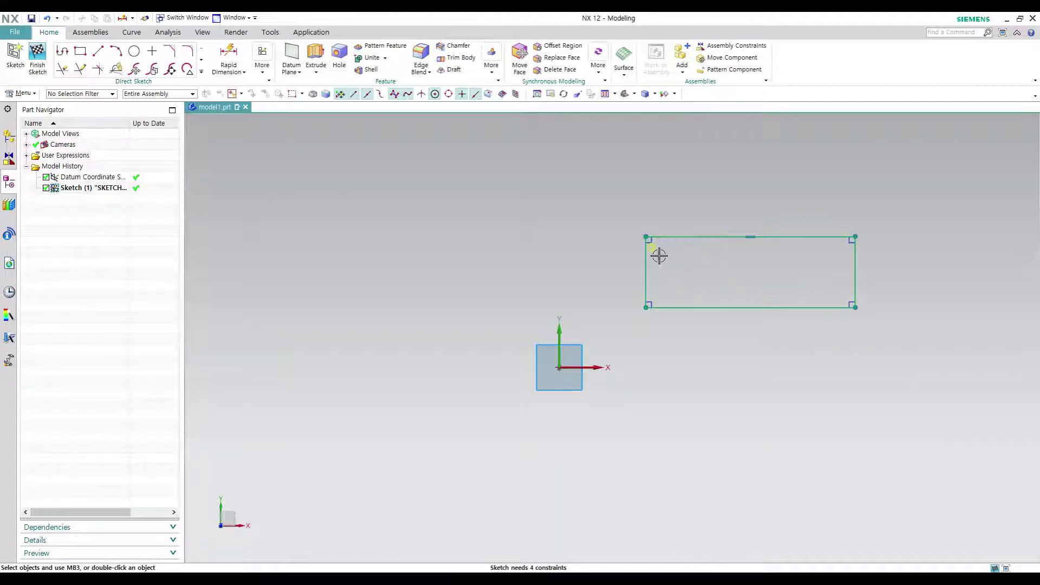
mouse_move(646, 237)
left_mouse_down()
mouse_move(634, 191)
mouse_move(642, 178)
left_mouse_up()
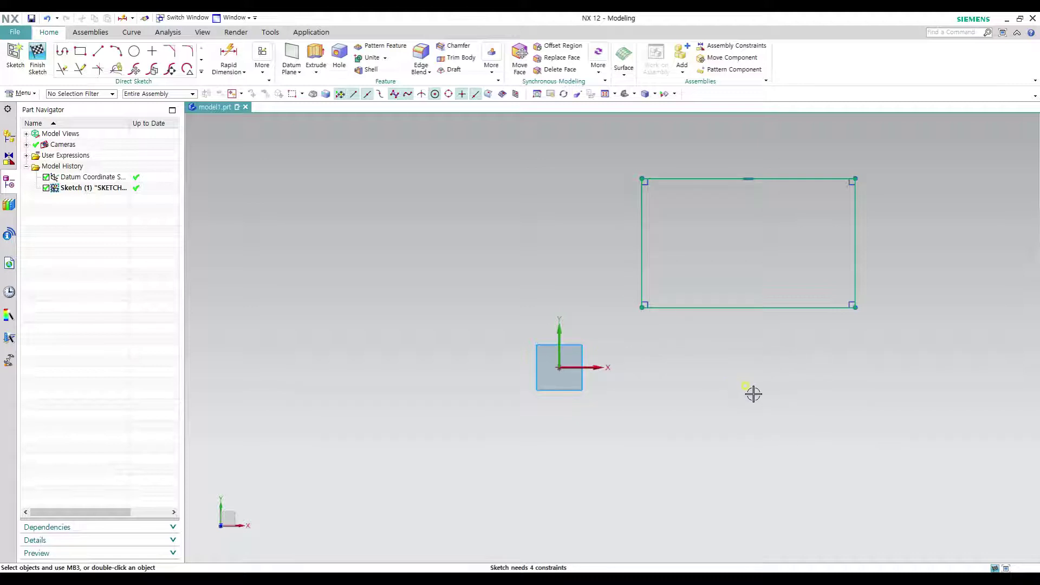
- Dimension the horizontal distance from the sketch origin to the rectangle's lower-left corner as 40
key("d")
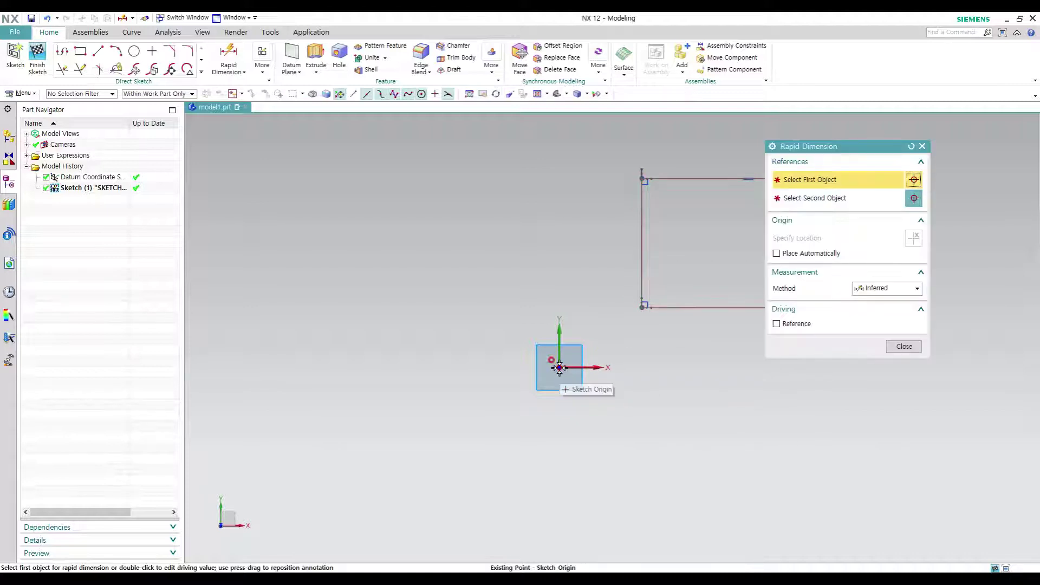
left_click(559, 368)
left_click(642, 307)
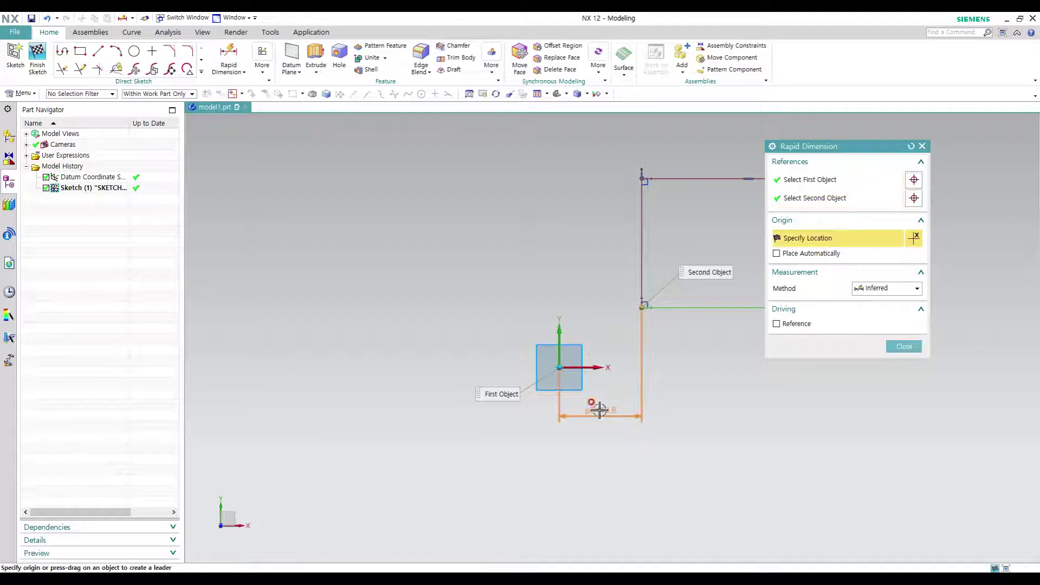
left_click(599, 410)
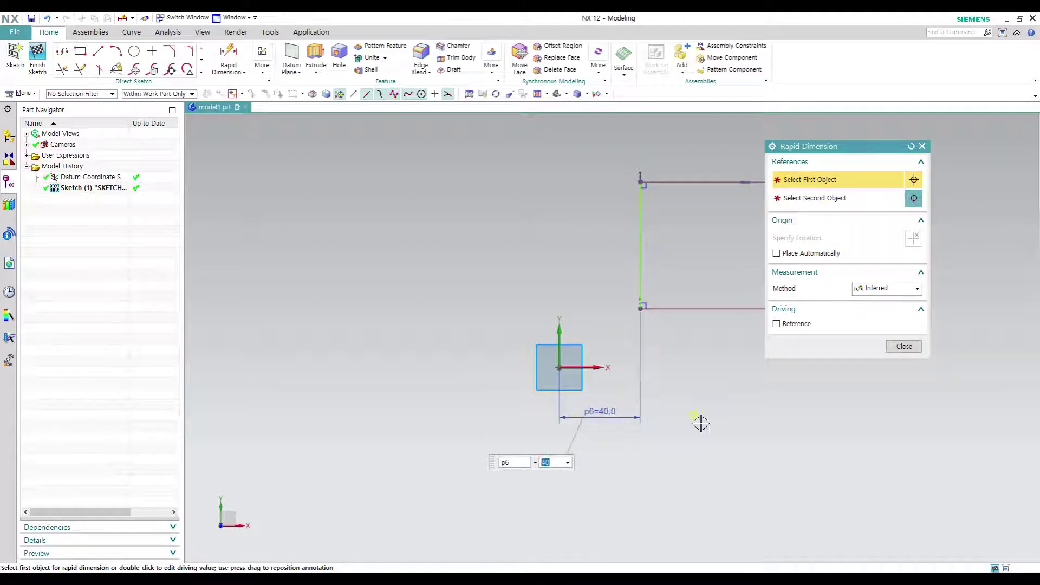
- Dimension the vertical distance from the sketch origin to the rectangle's lower-left corner as 30
left_click(559, 368)
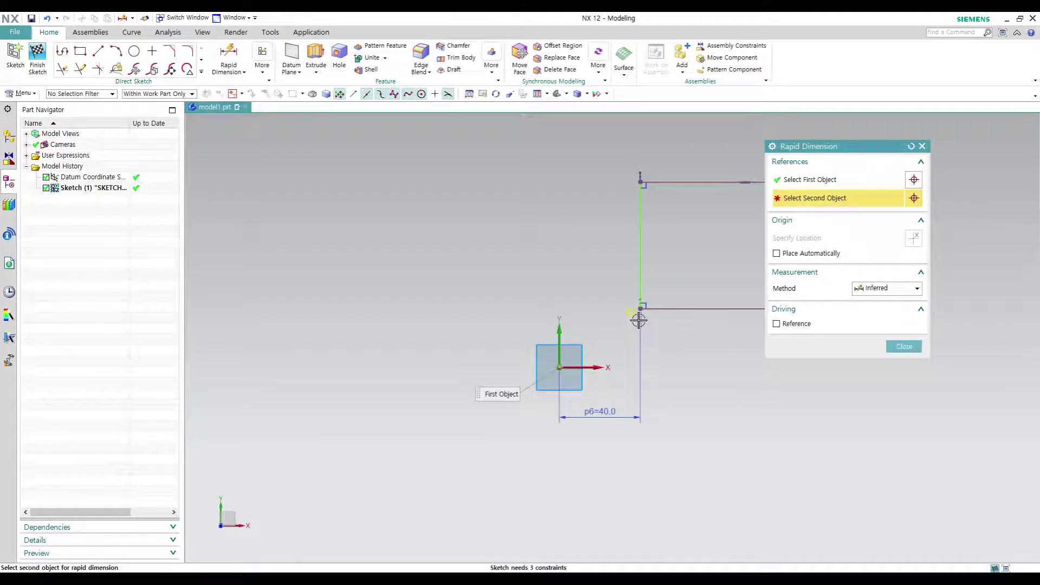
left_click(639, 309)
left_click(504, 338)
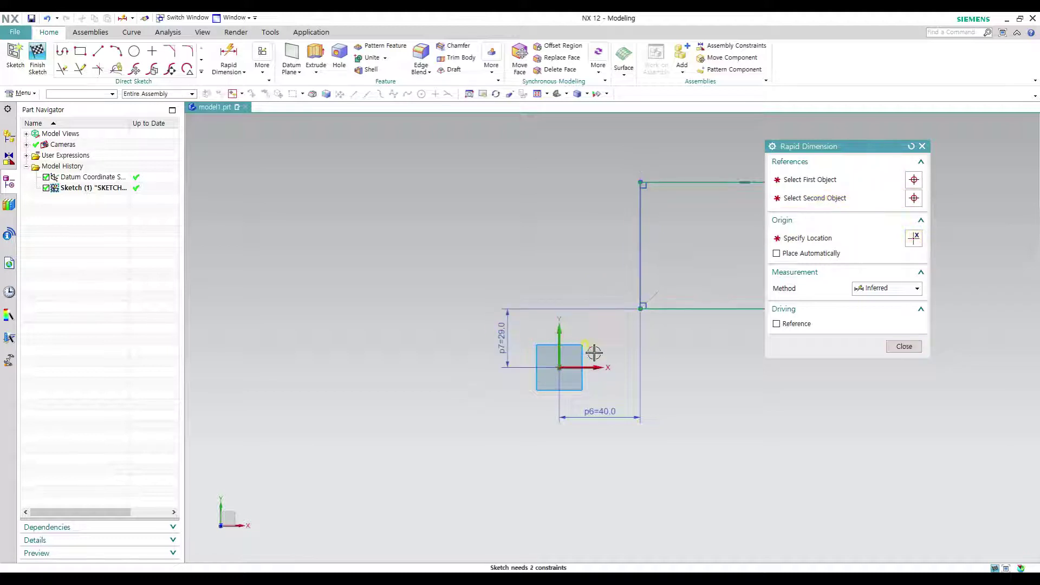
type("30")
key("Return")
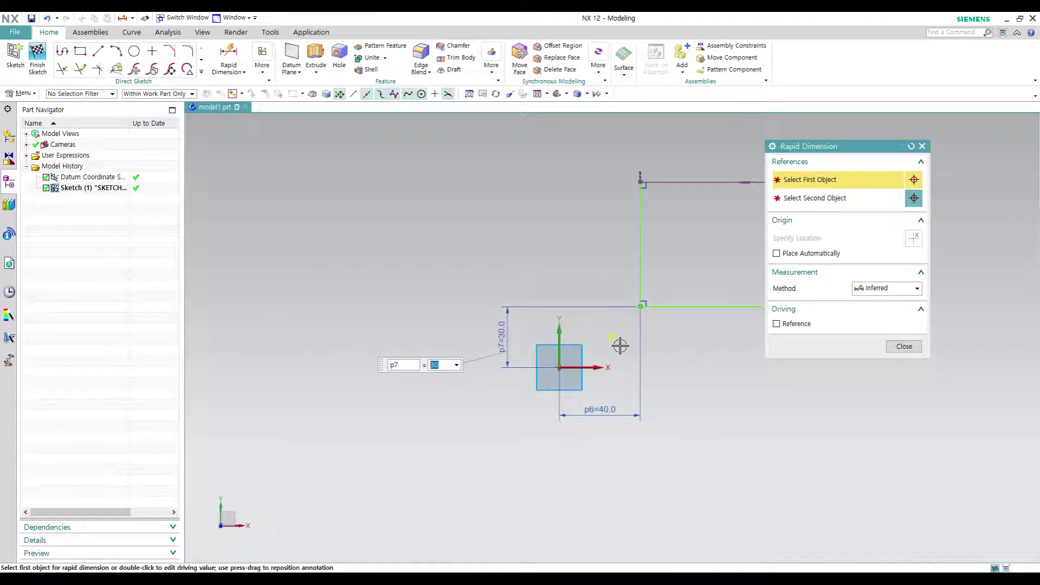
- Leave dimensioning and stretch the rectangle upward by its unconstrained upper-right corner to test its remaining freedom
middle_click_drag(620, 344, 523, 440, "shift")
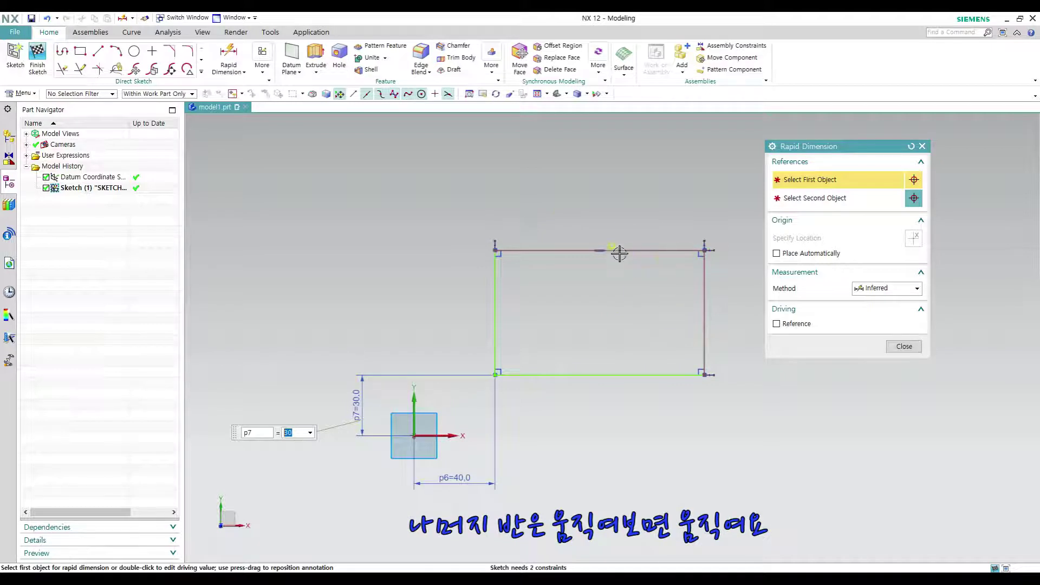
key("Escape")
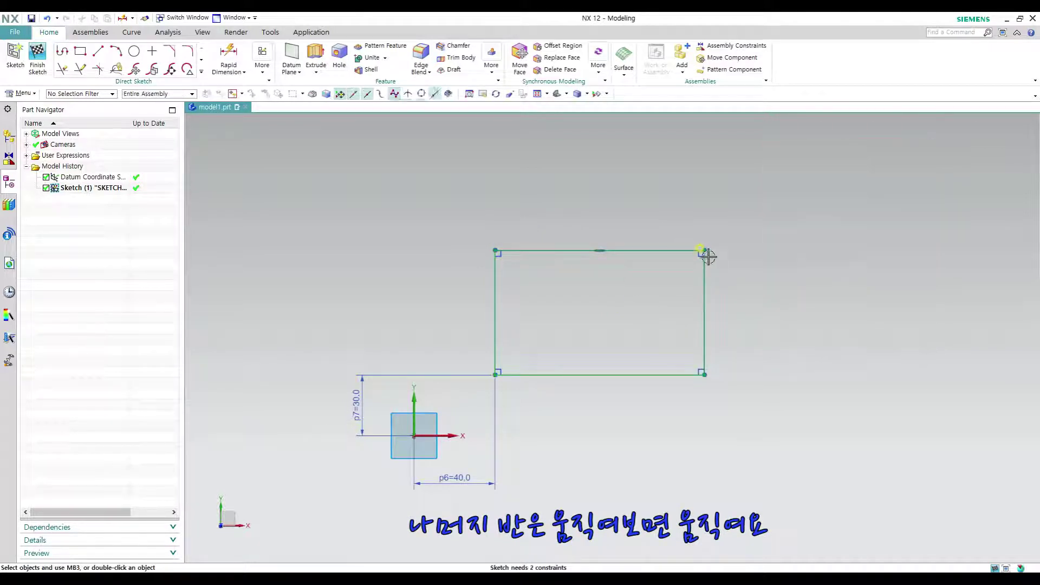
mouse_move(721, 275)
left_mouse_down()
mouse_move(660, 240)
mouse_move(721, 183)
mouse_move(755, 291)
mouse_move(690, 319)
mouse_move(661, 260)
mouse_move(701, 209)
mouse_move(707, 233)
left_mouse_up()
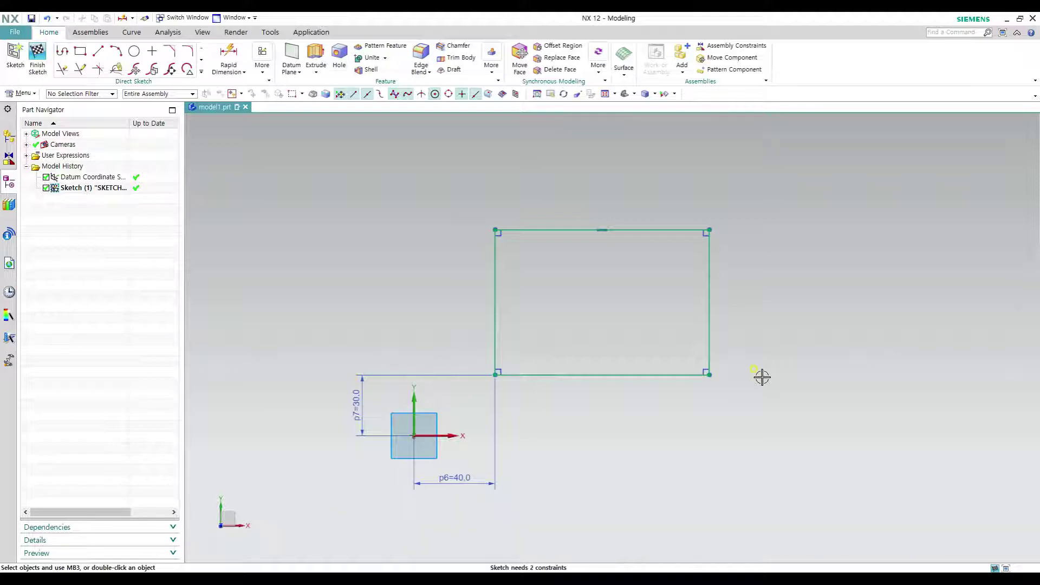
- Dimension the rectangle's width as 100 and its height as 70
key("d")
left_click(626, 378)
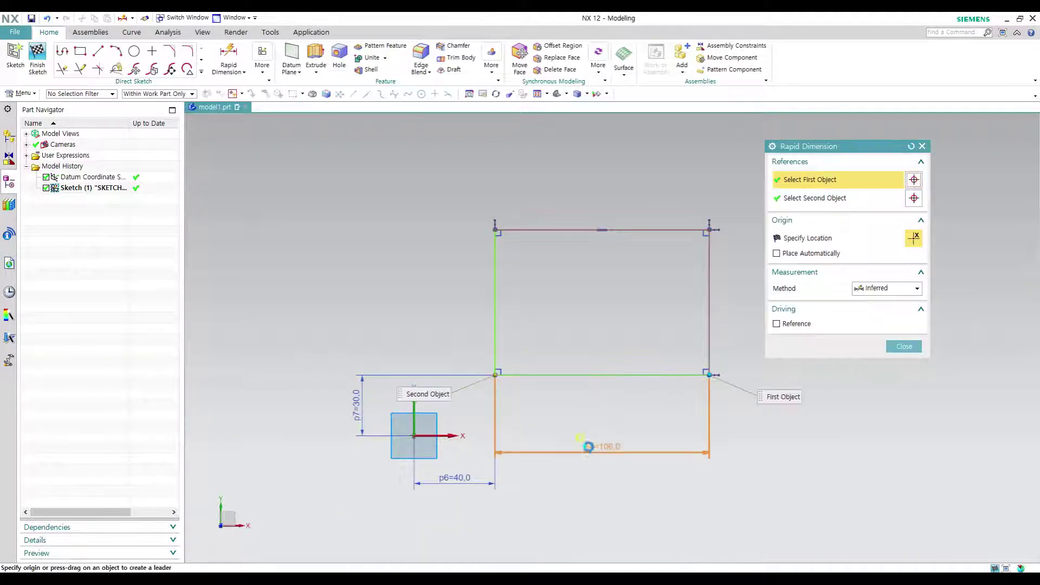
left_click(594, 469)
type("100")
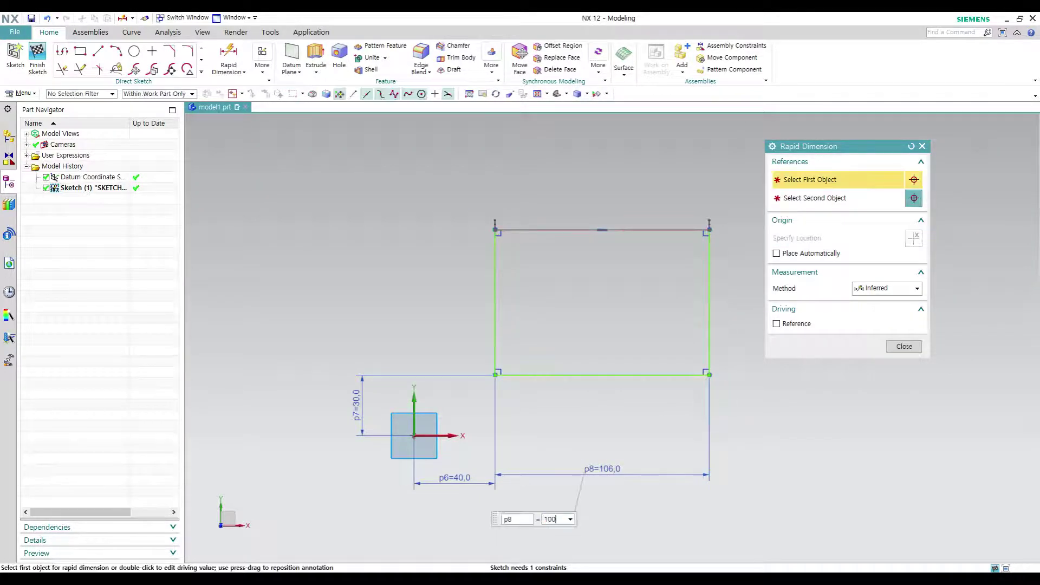
key("Return")
left_click(812, 341)
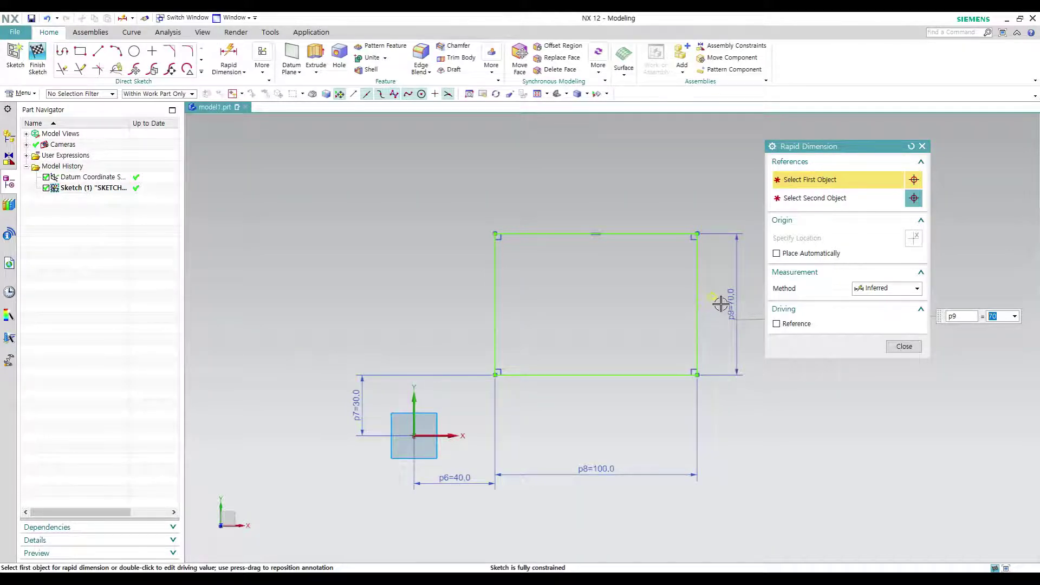
- Draw a second, smaller rectangle above and to the right of the dimensioned one
middle_click_drag(722, 303, 628, 399, "shift")
scroll(641, 347, "down", 2)
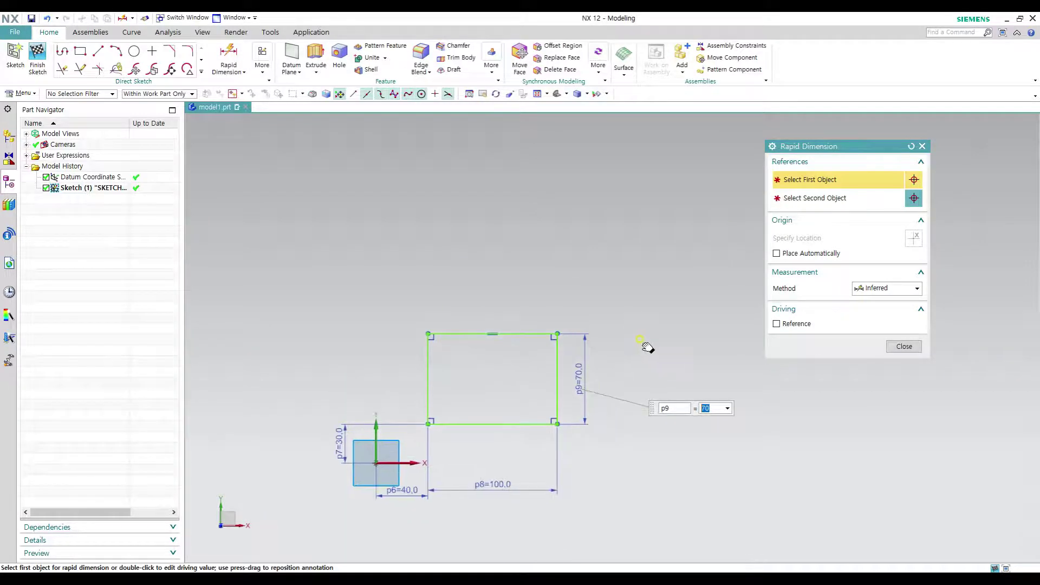
type("r")
key("Escape")
key("Escape")
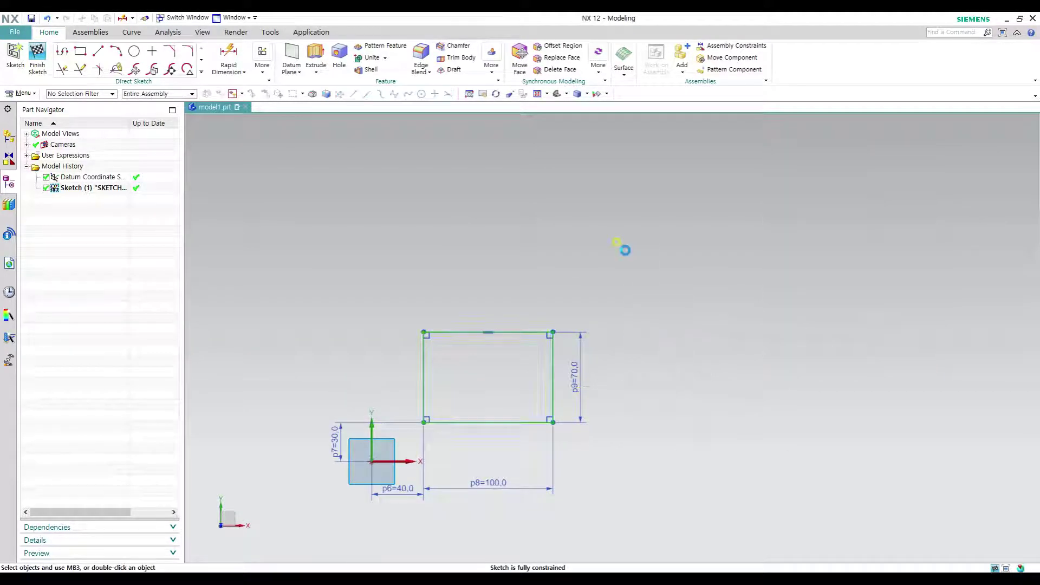
key("r")
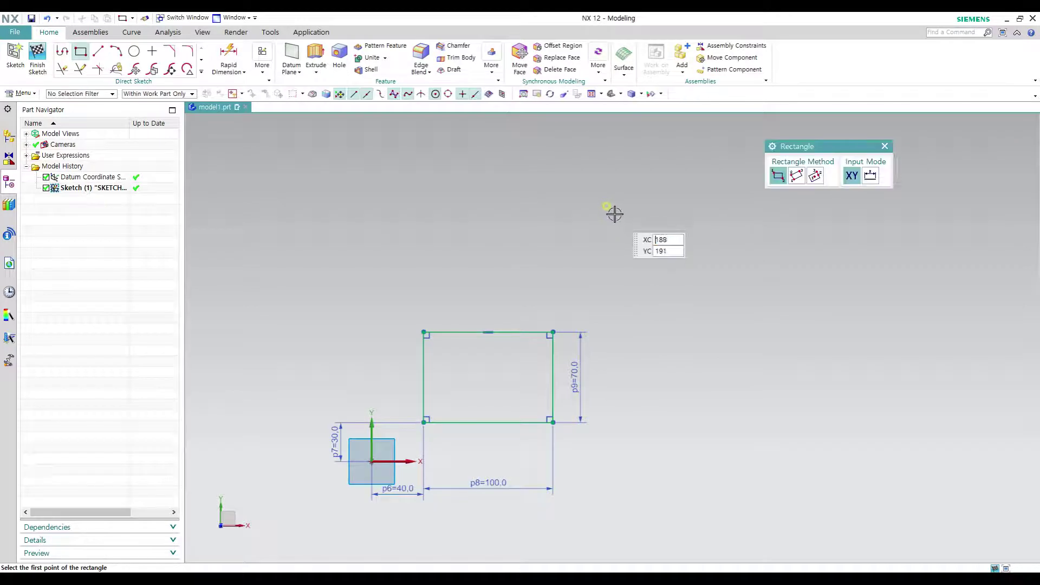
left_click(612, 205)
left_click(697, 287)
key("Escape")
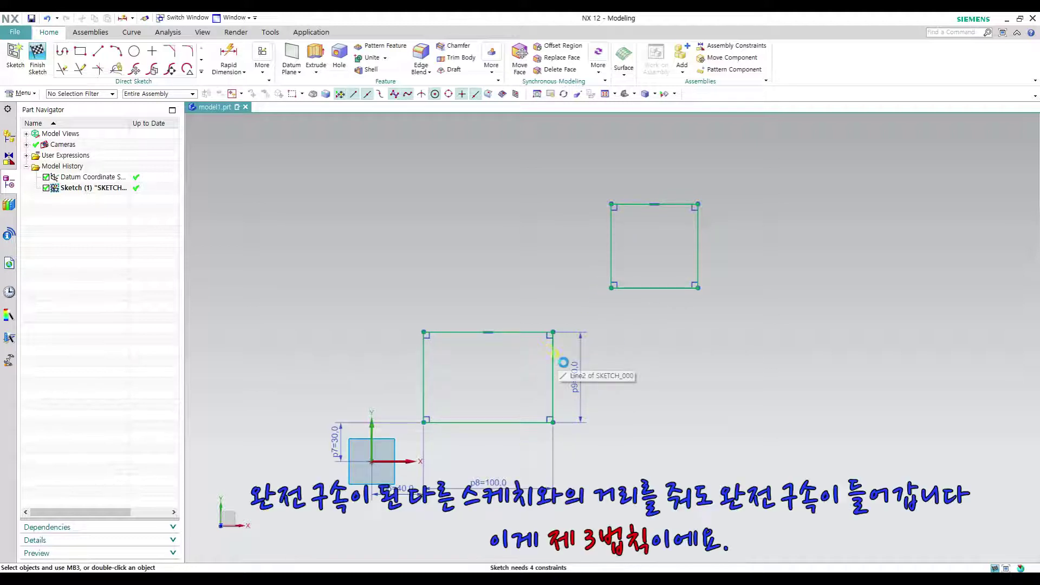
- Dimension the horizontal distance from the first rectangle's upper-right corner to the second rectangle's lower-left corner as 50
key("d")
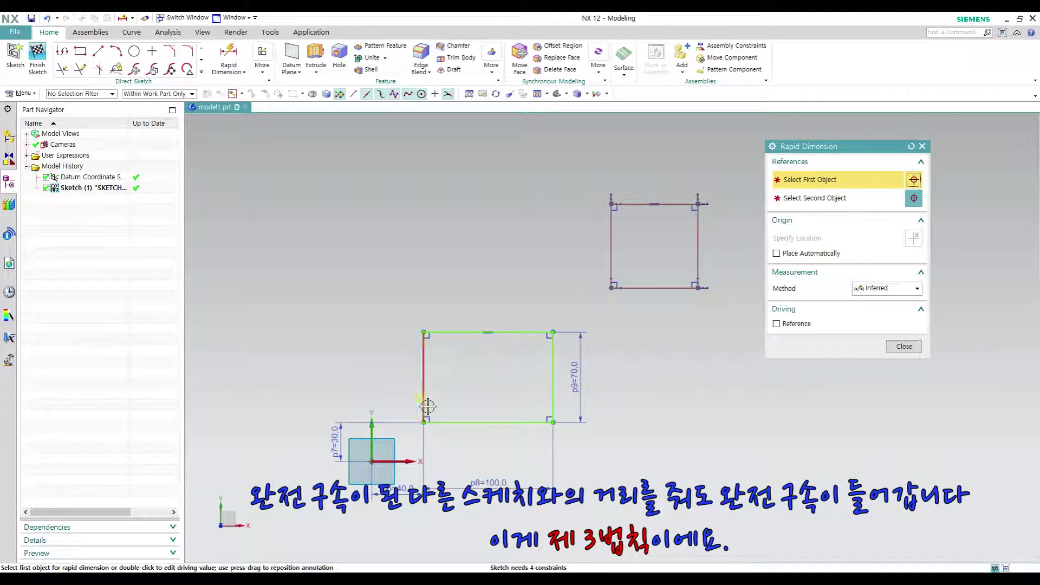
key("Escape")
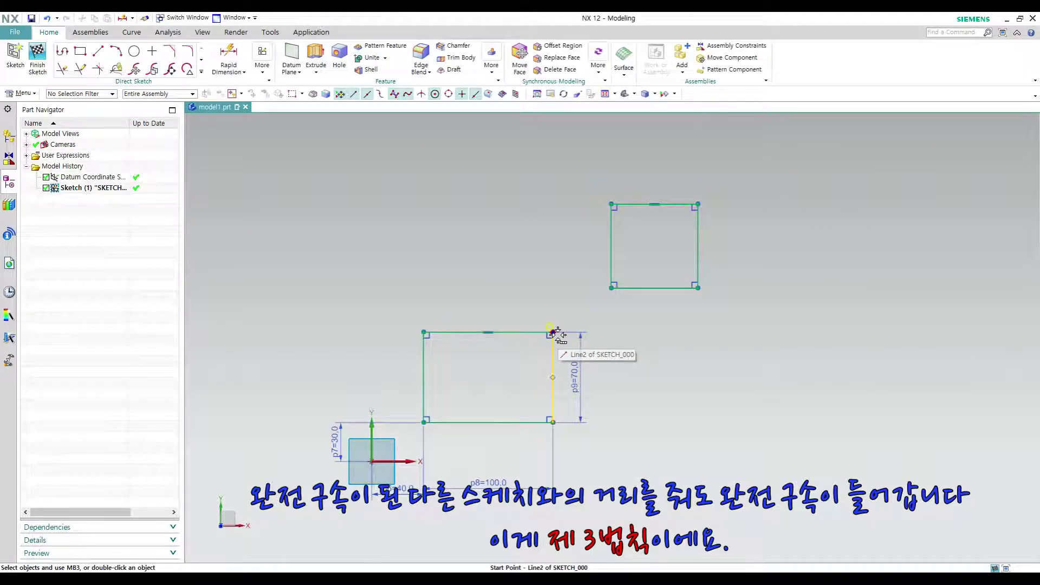
key("d")
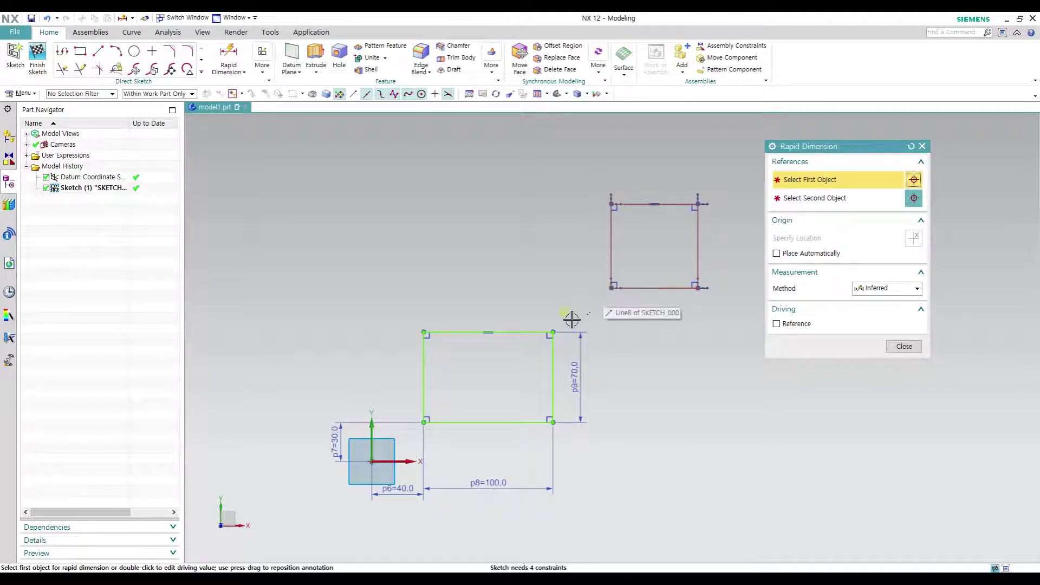
left_click(552, 332)
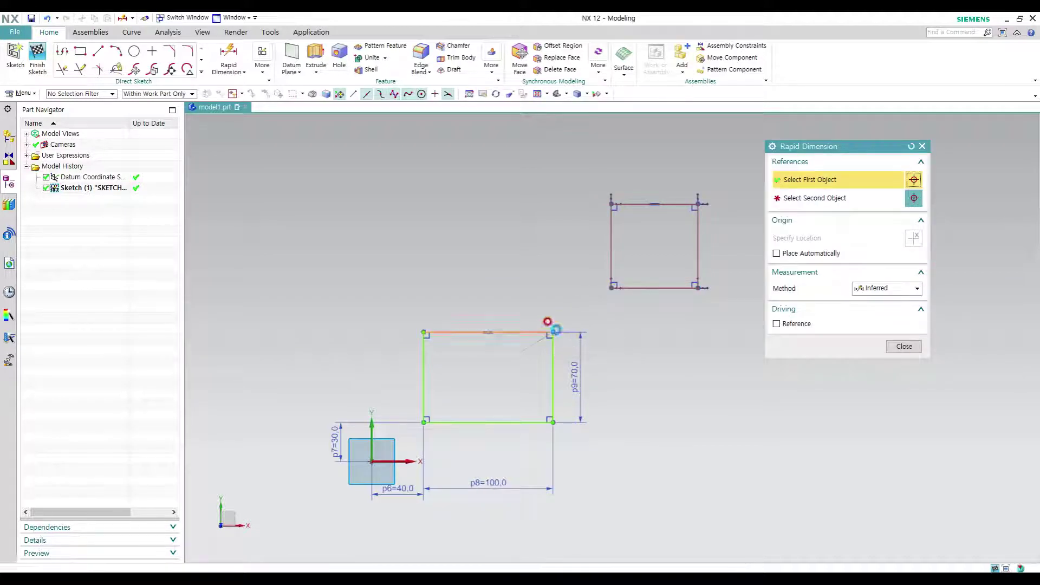
left_click(611, 287)
left_click(594, 474)
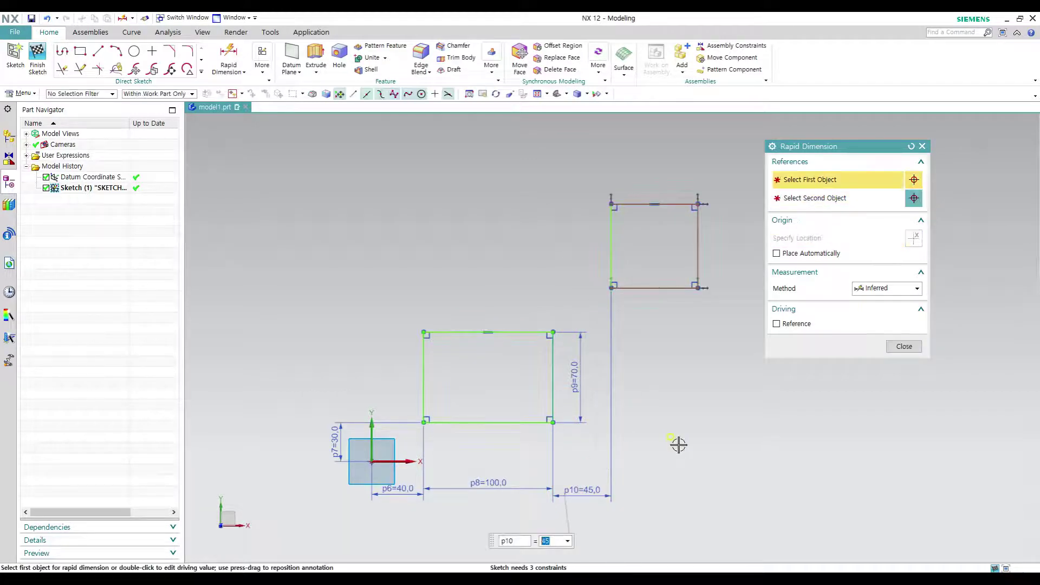
type("50")
key("Return")
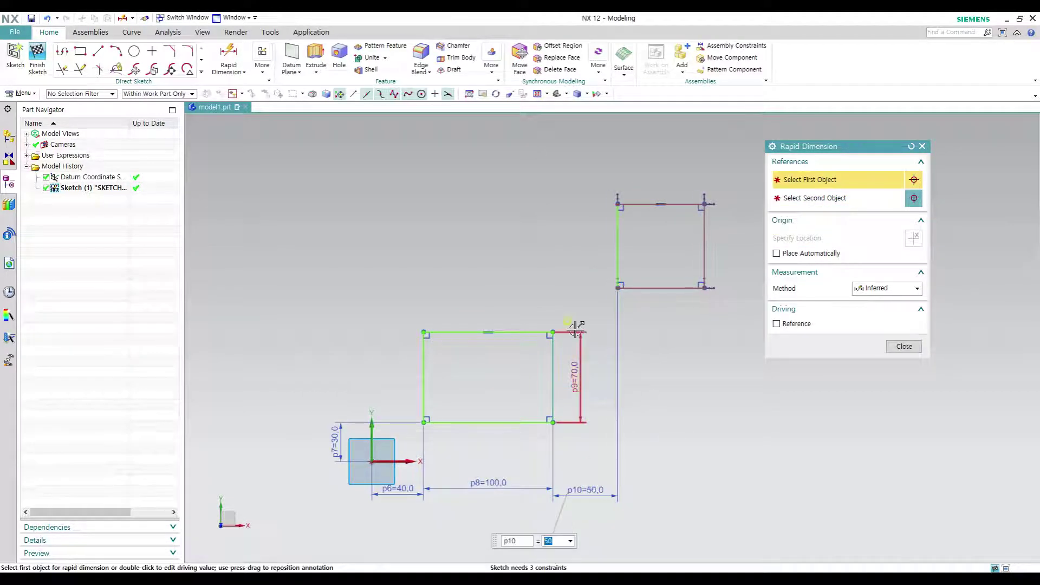
- Dimension the vertical distance from the first rectangle's upper-right corner to the second rectangle's lower-left corner as 40, and finish dimensioning
left_click(551, 332)
left_click(616, 287)
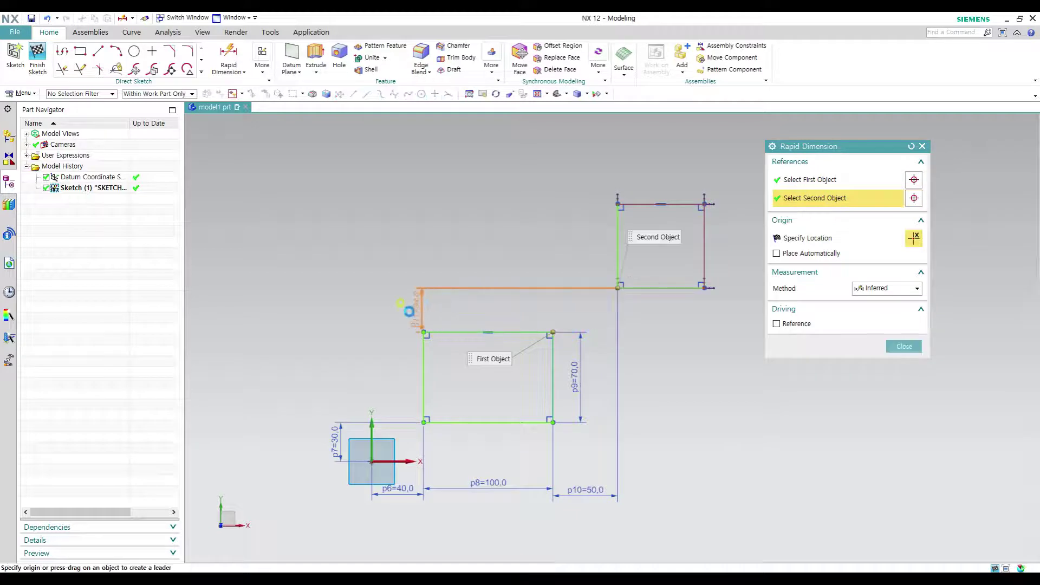
left_click(407, 311)
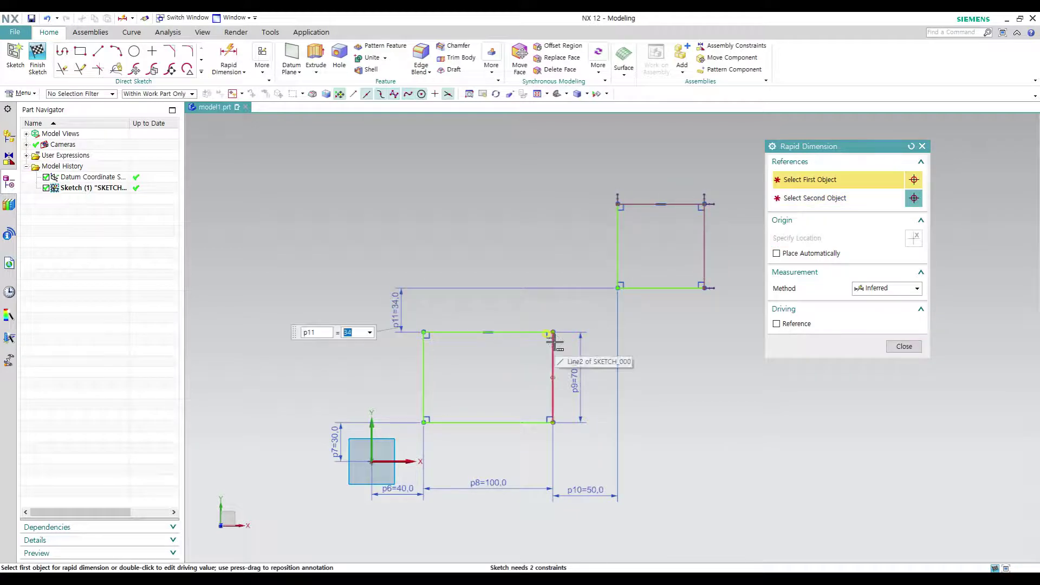
type("40")
key("Return")
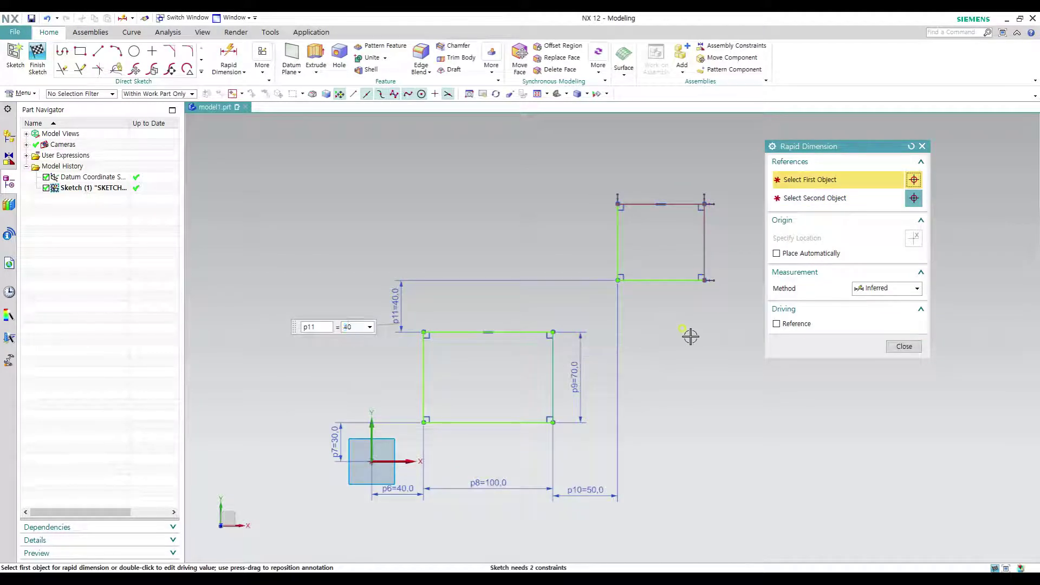
key("ctrl+q")
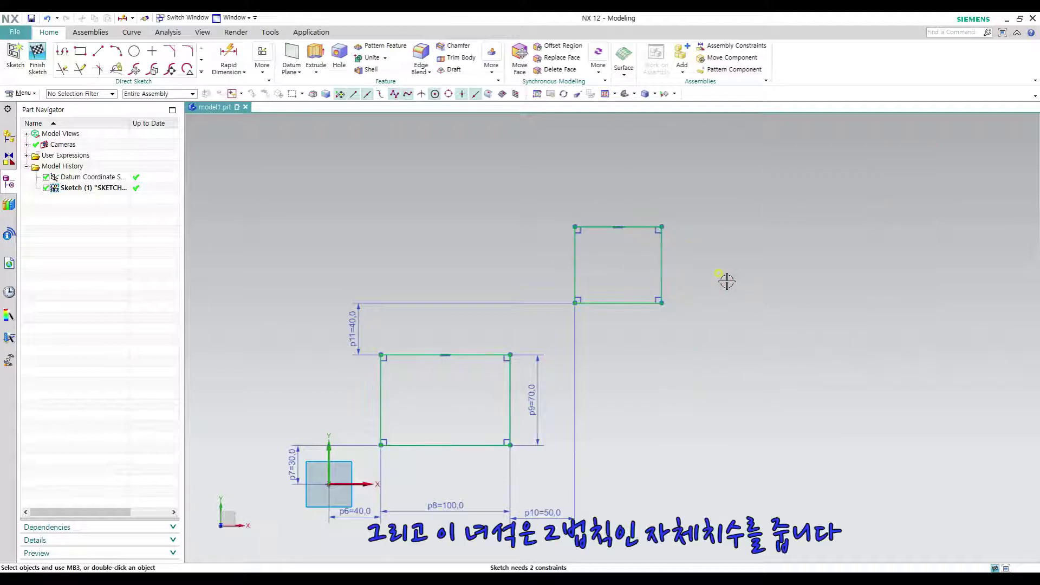
- Dimension the second rectangle's width and height as 50 each
key("d")
left_click(628, 227)
left_click(679, 216)
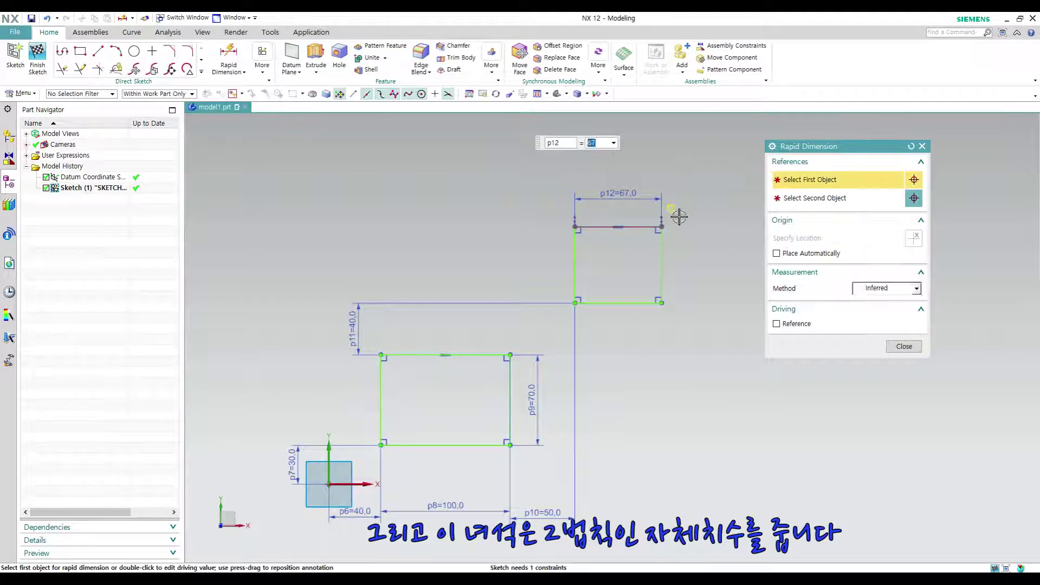
type("50")
key("Return")
left_click(642, 242)
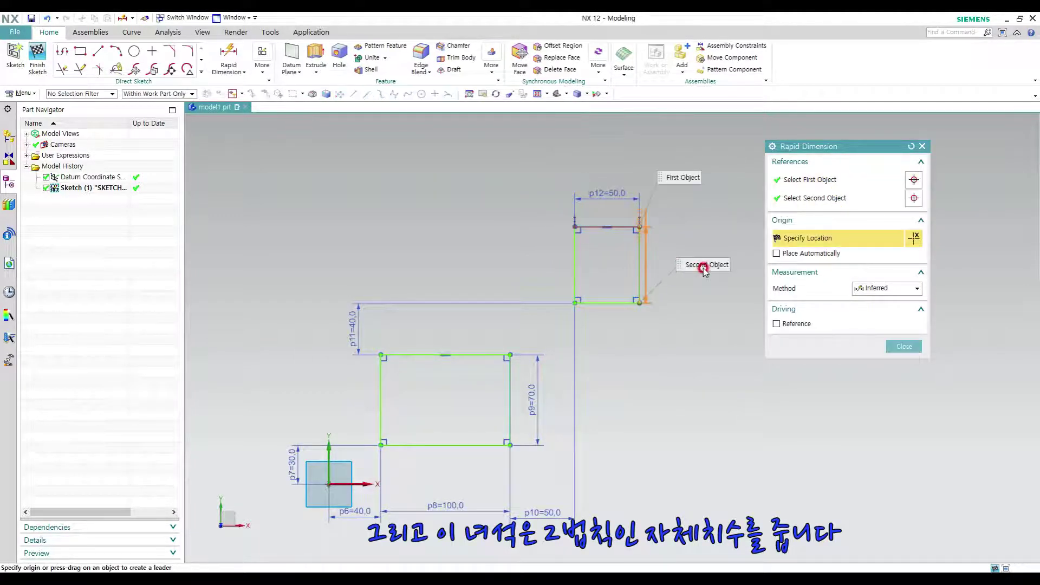
left_click(699, 265)
type("50")
key("Return")
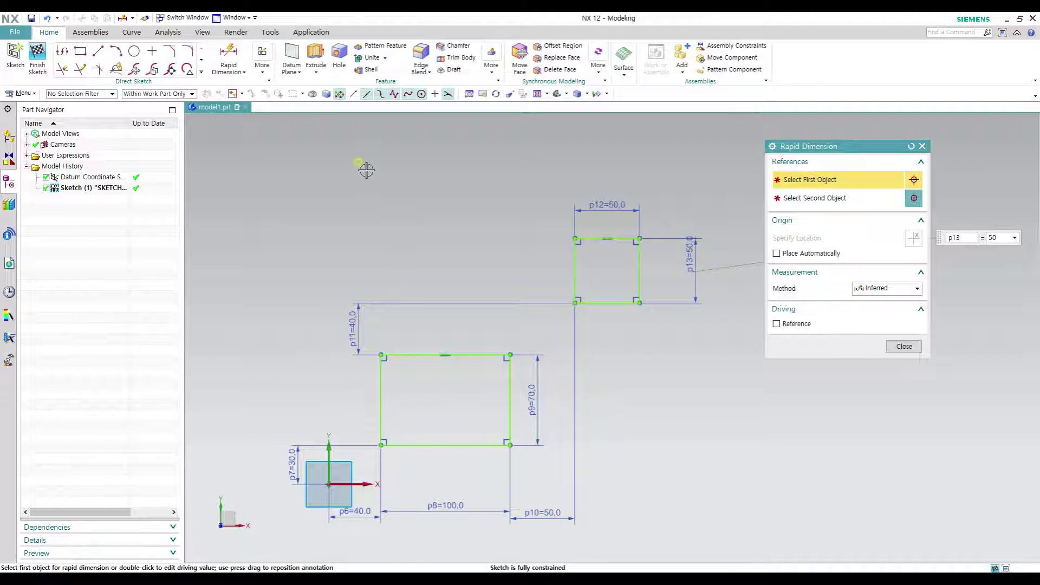
- Finish dimensioning and delete both rectangles together with all their dimensions
key("Escape")
mouse_move(365, 160)
left_mouse_down()
mouse_move(372, 186)
mouse_move(735, 538)
mouse_move(752, 537)
left_mouse_up()
key("Delete")
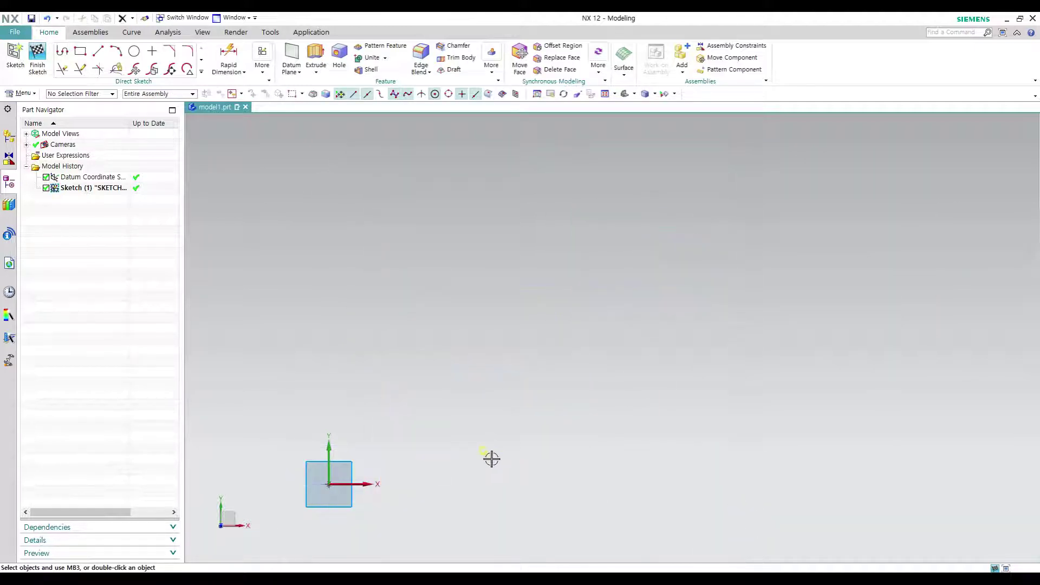
- Draw a trial rectangle in empty space above and to the right of the origin, and delete it
middle_click_drag(490, 457, 657, 332, "shift")
key("r")
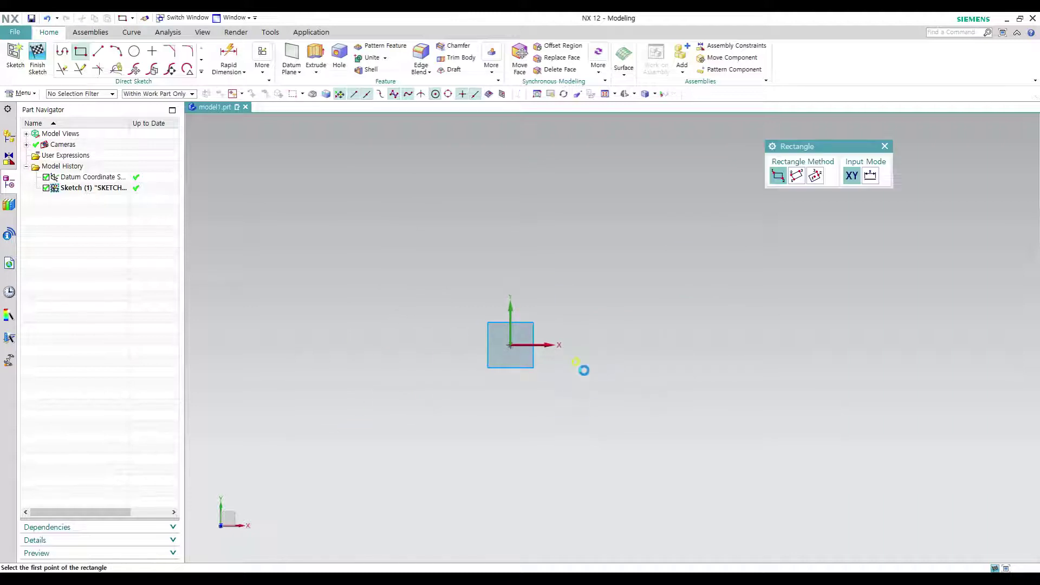
left_click(554, 205)
left_click(685, 307)
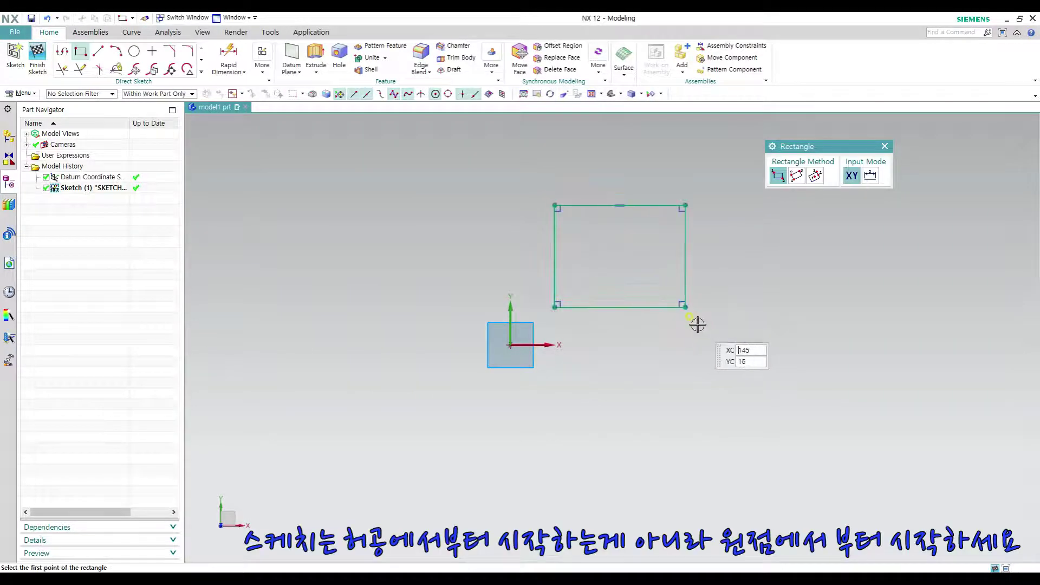
key("Escape")
mouse_move(533, 169)
left_mouse_down()
mouse_move(712, 319)
mouse_move(704, 330)
left_mouse_up()
key("Delete")
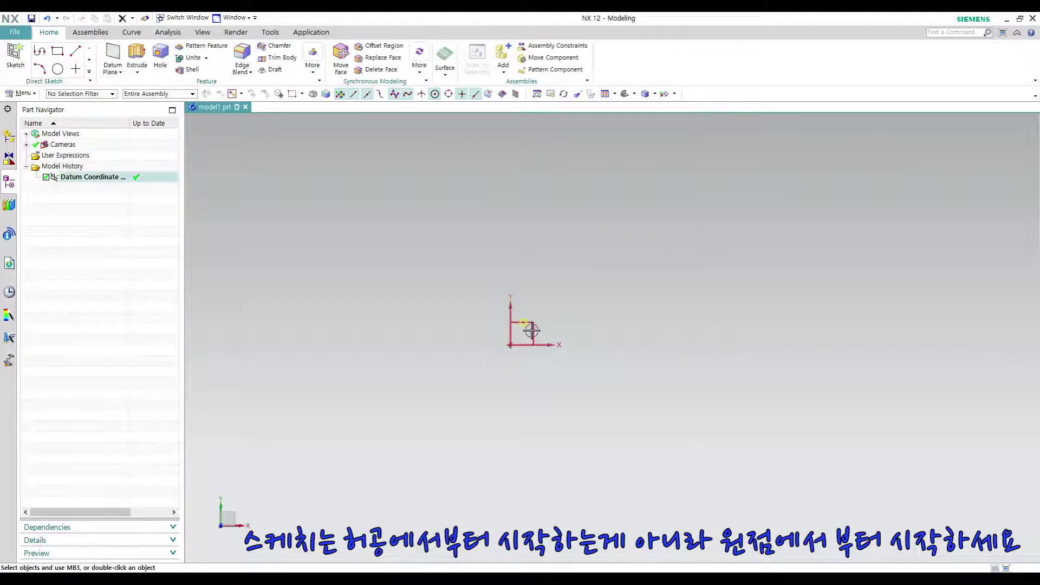
- Create a new sketch on the default XY plane and draw a rectangle extending up and right from the origin
left_click(15, 54)
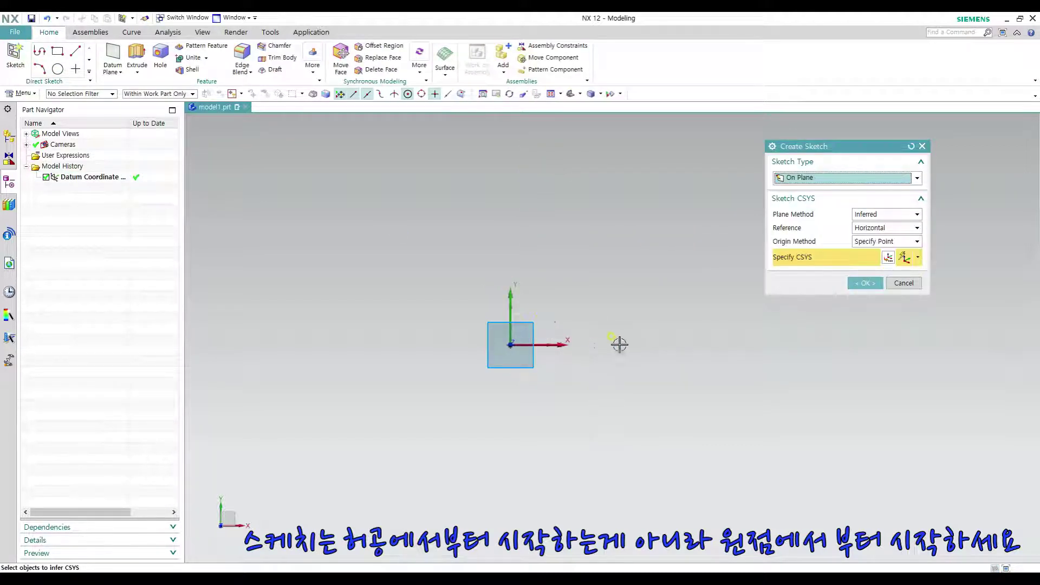
middle_click(638, 334)
key("r")
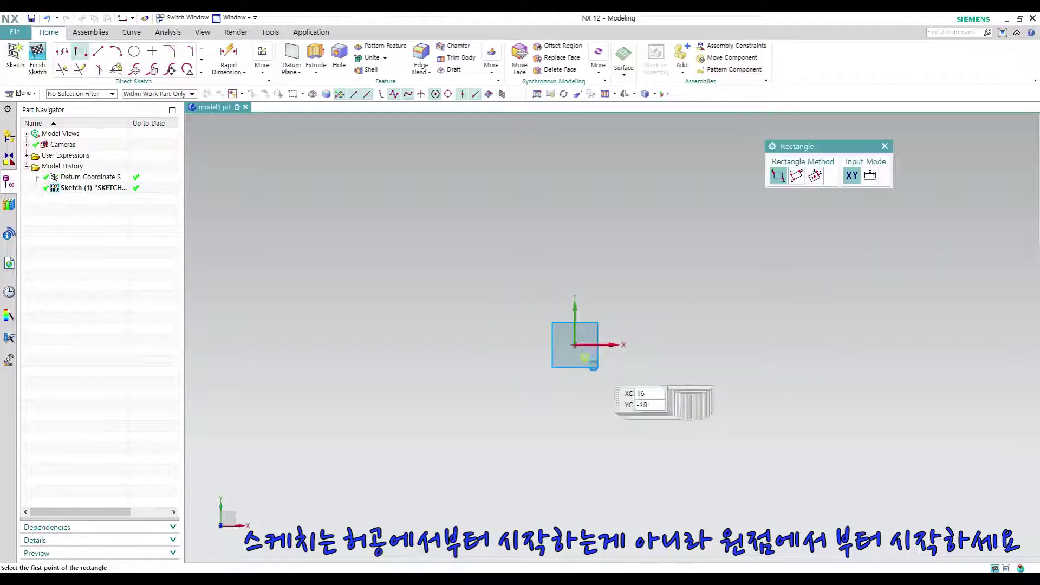
left_click(575, 345)
left_click(723, 206)
key("Escape")
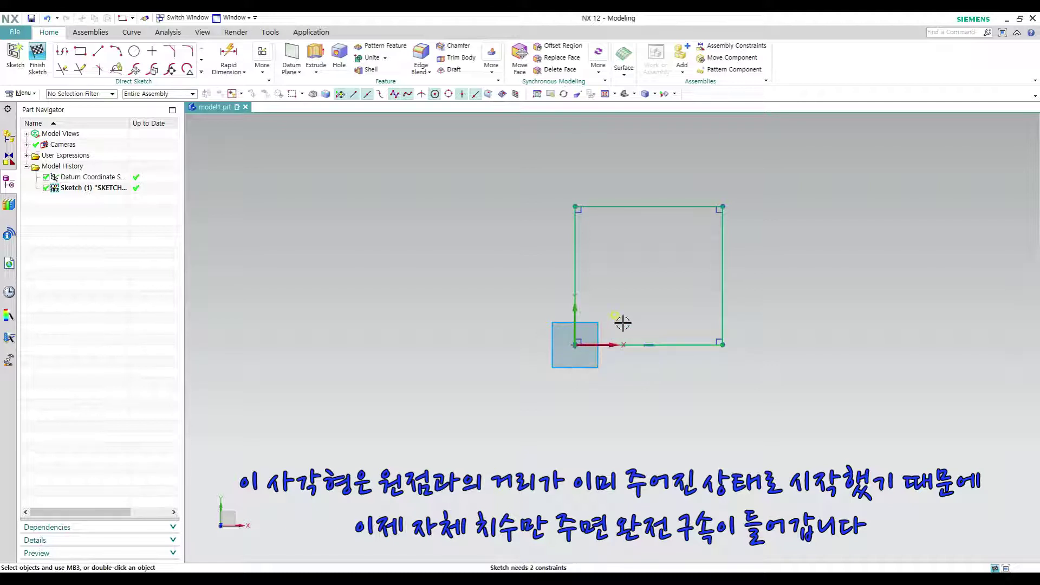
- Dimension the origin-based rectangle's width and height as 100 each, and finish dimensioning
key("d")
left_click(695, 350)
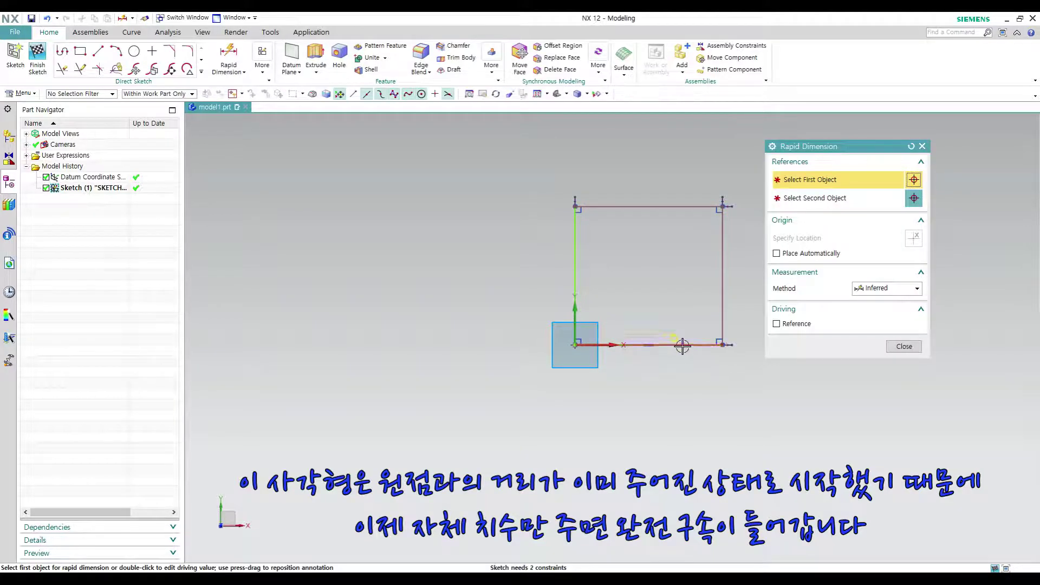
left_click(671, 394)
type("100")
key("Return")
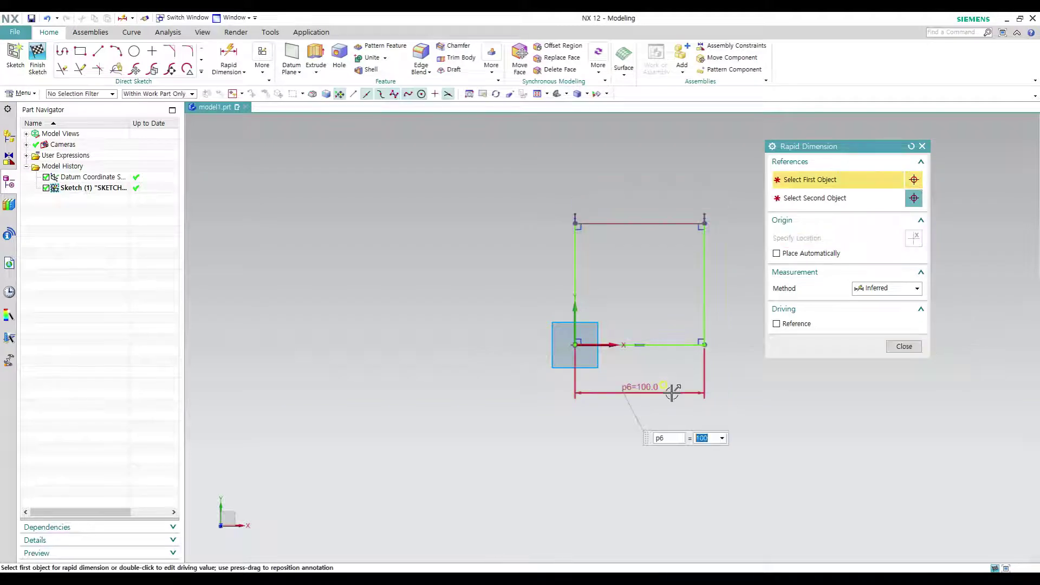
left_click(704, 251)
left_click(764, 293)
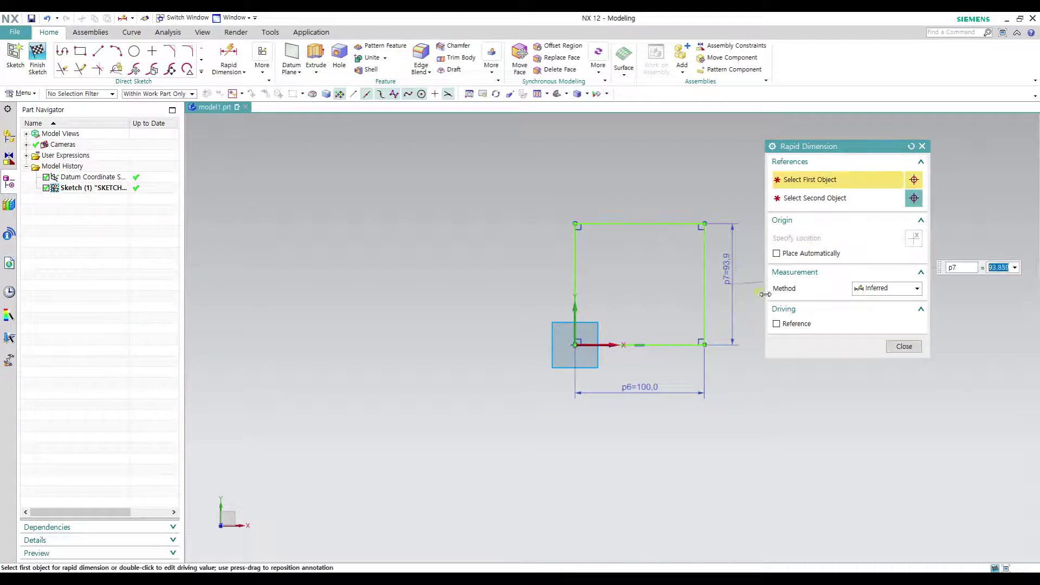
type("100")
key("Return")
middle_click(746, 312)
middle_click_drag(746, 313, 726, 359, "shift")
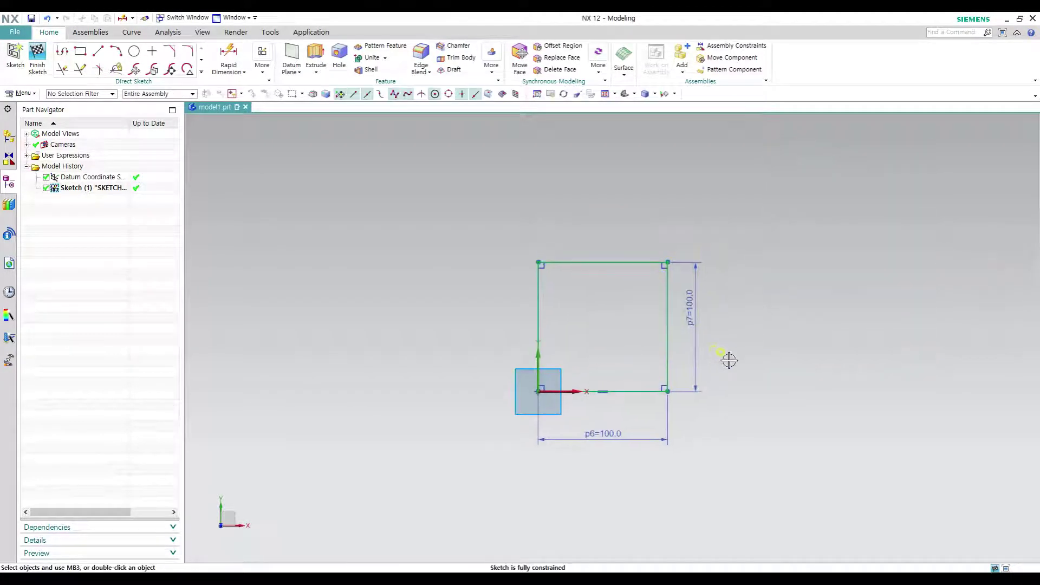
- Draw a smaller rectangle, about 44 mm square, inside the dimensioned square
key("d")
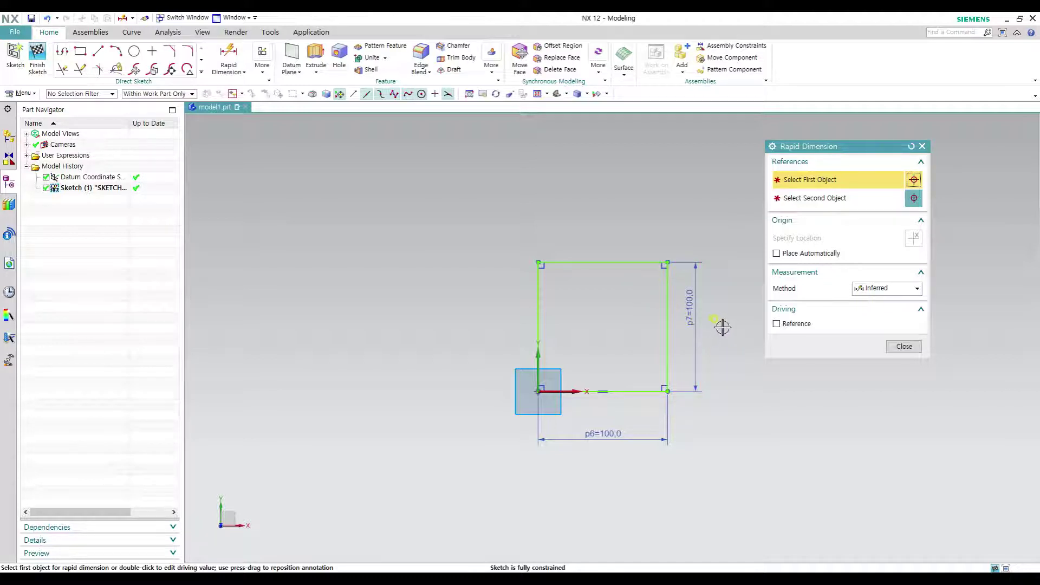
key("Escape")
middle_click_drag(677, 360, 718, 365, "shift")
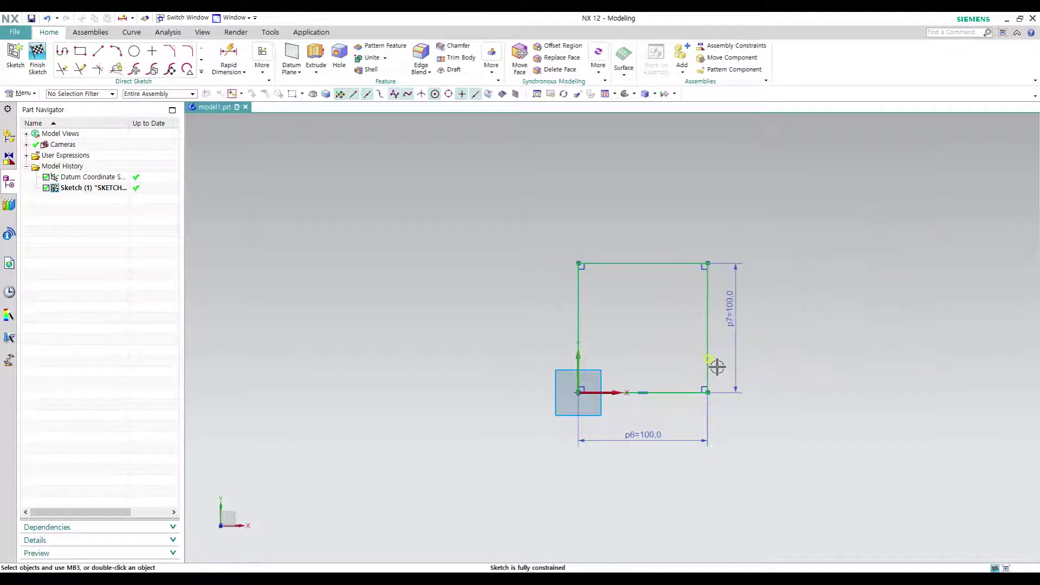
key("r")
left_click(616, 298)
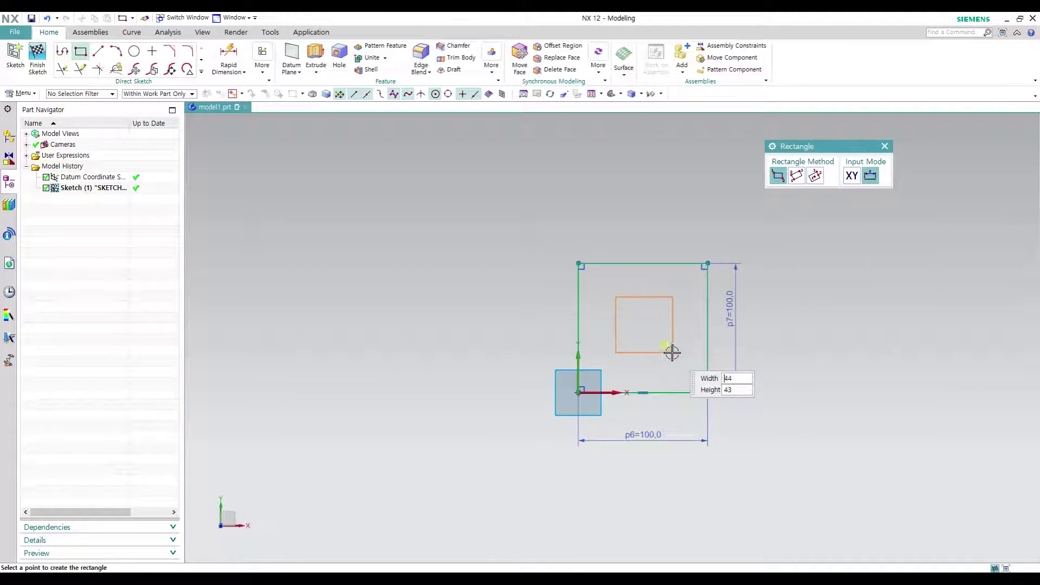
left_click(673, 353)
key("Escape")
middle_click_drag(728, 354, 692, 353, "shift")
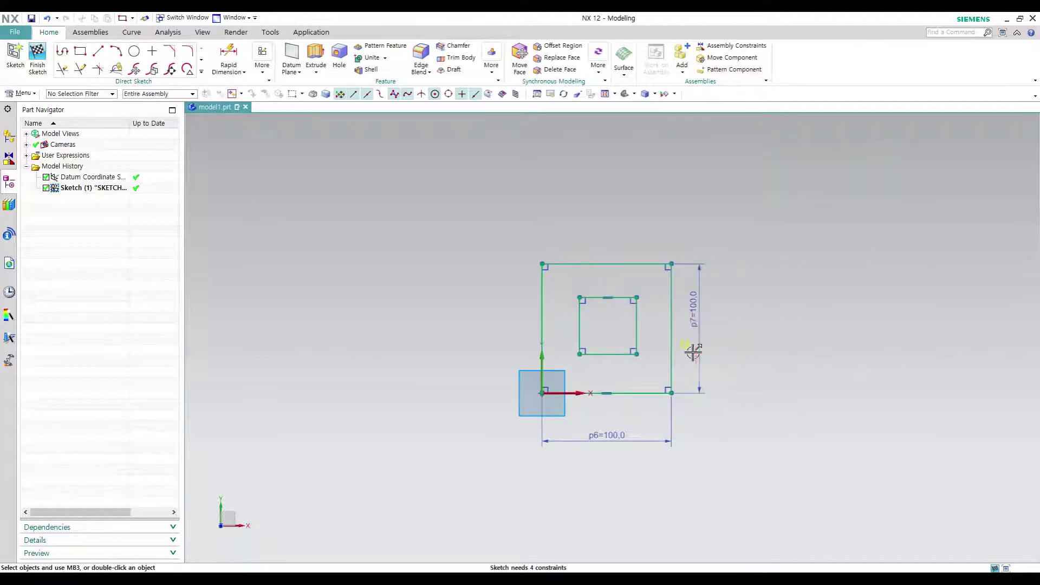
- Dimension the inner rectangle's height and width as 50 each, and finish dimensioning
key("d")
left_click(637, 319)
left_click(678, 327)
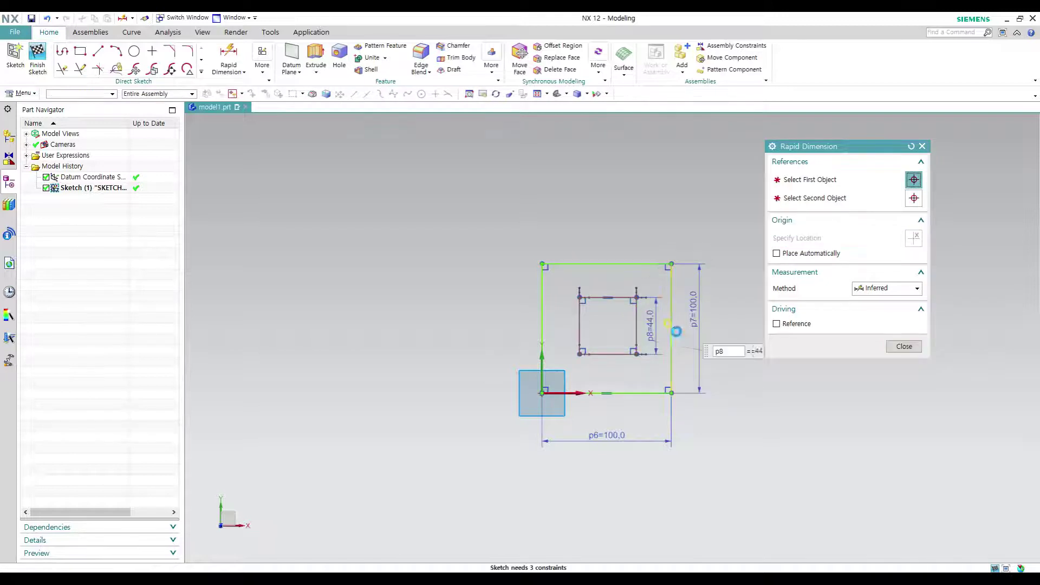
left_click(623, 290)
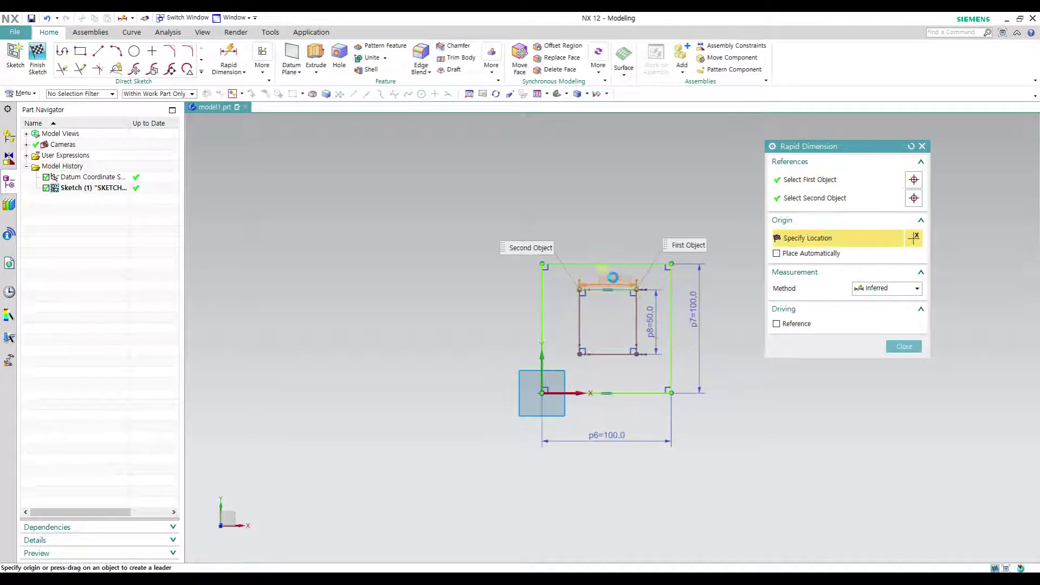
left_click(633, 280)
type("50")
key("Return")
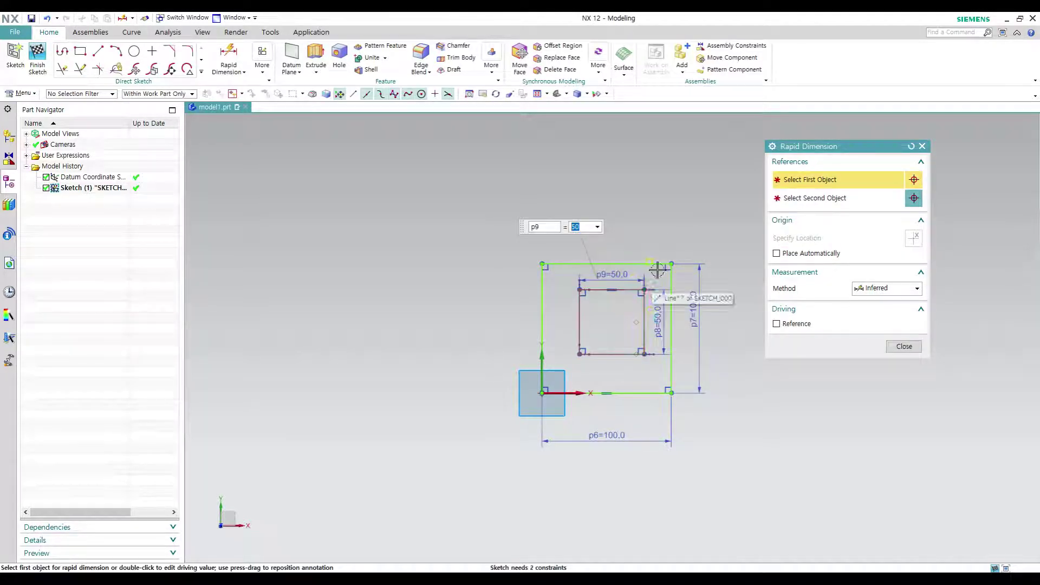
key("Escape")
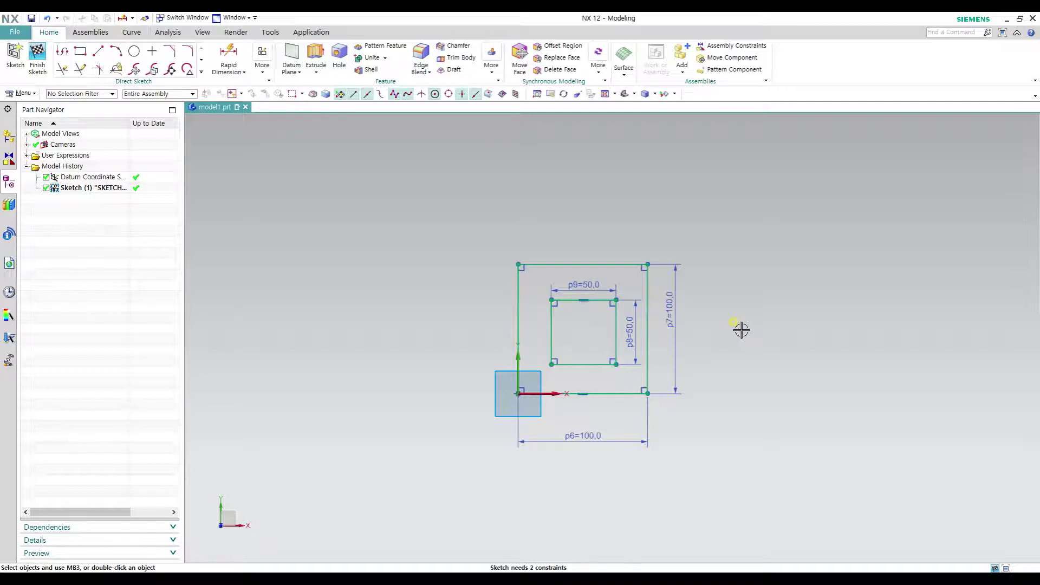
- Extrude both rectangles from 0 to 25 mm with the Boolean set to None
mouse_move(754, 325)
middle_mouse_down()
mouse_move(766, 352)
mouse_move(690, 420)
mouse_move(702, 392)
mouse_move(671, 364)
mouse_move(829, 412)
middle_mouse_up()
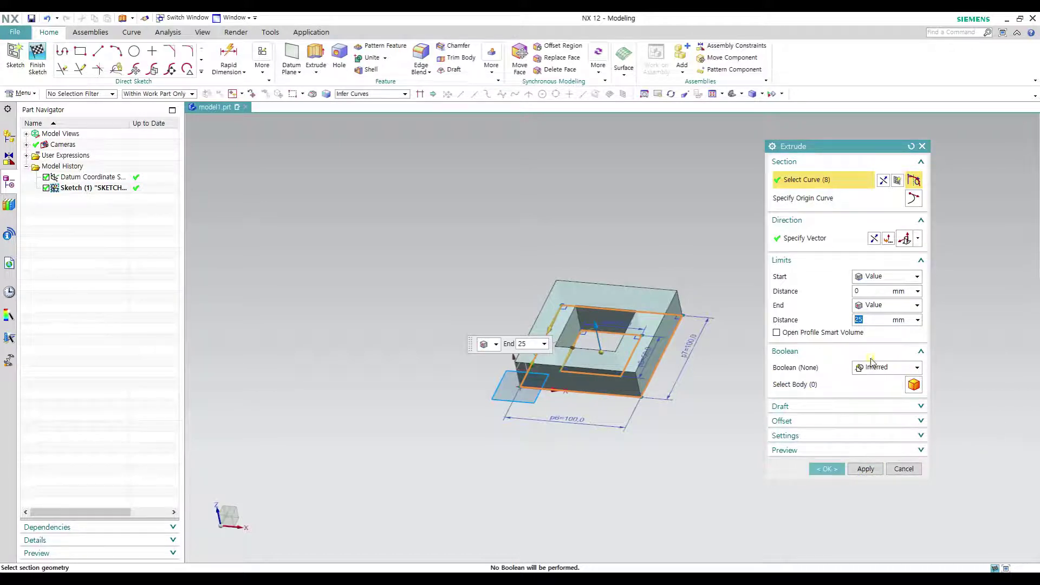
left_click(877, 367)
left_click(873, 380)
left_click(827, 450)
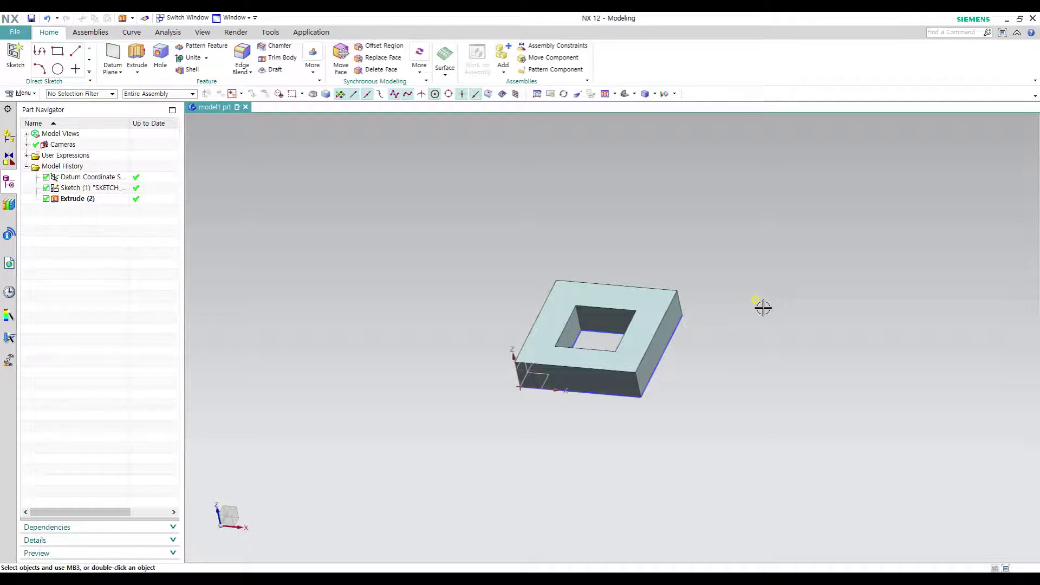
- Open the extruded plate's sketch for editing and set the inner rectangle's width to 40 mm
mouse_move(696, 299)
middle_mouse_down()
mouse_move(713, 336)
mouse_move(587, 318)
middle_mouse_up()
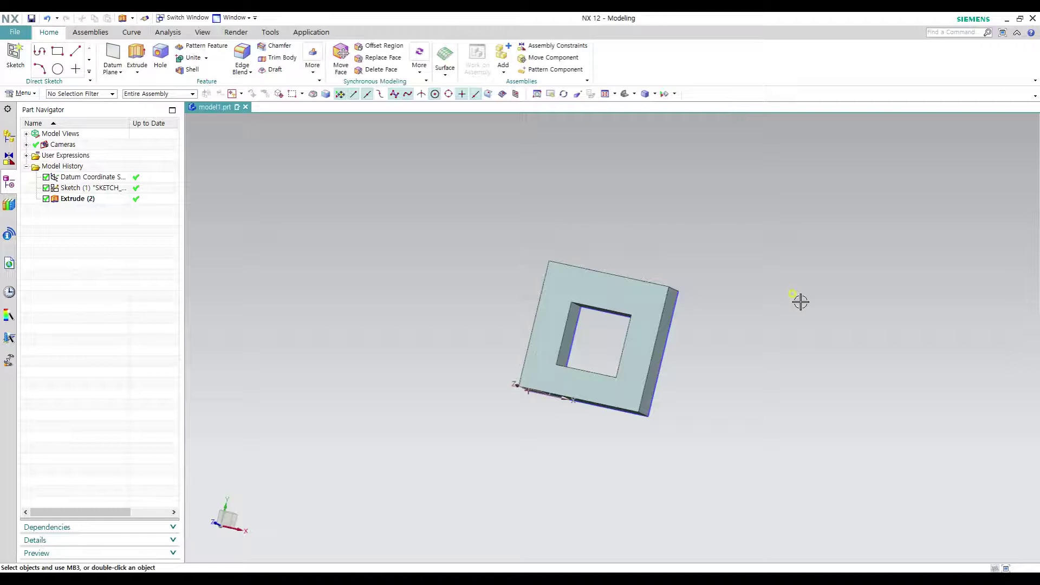
middle_click_drag(801, 302, 596, 303)
double_click(580, 319)
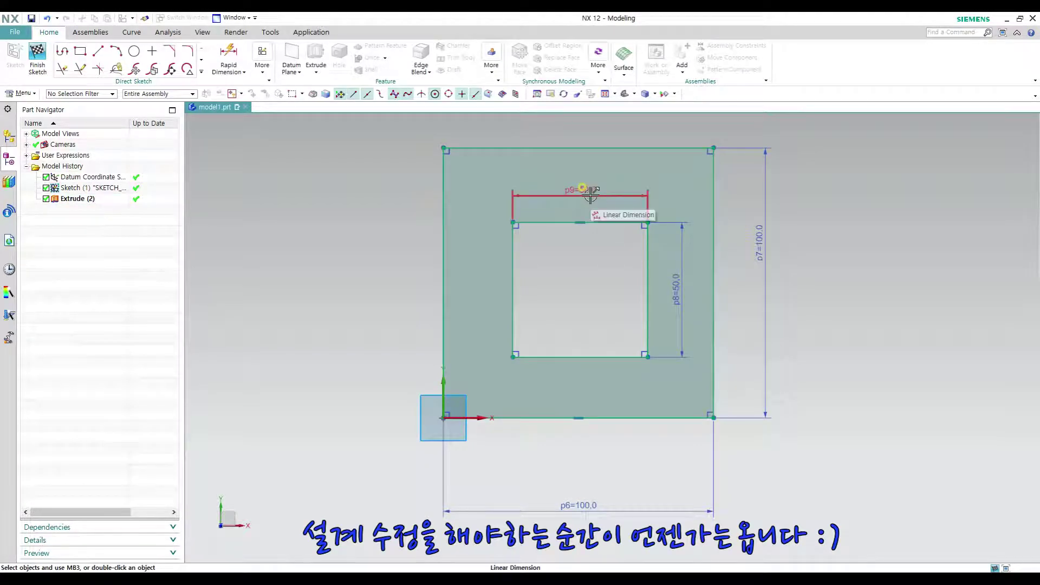
double_click(592, 187)
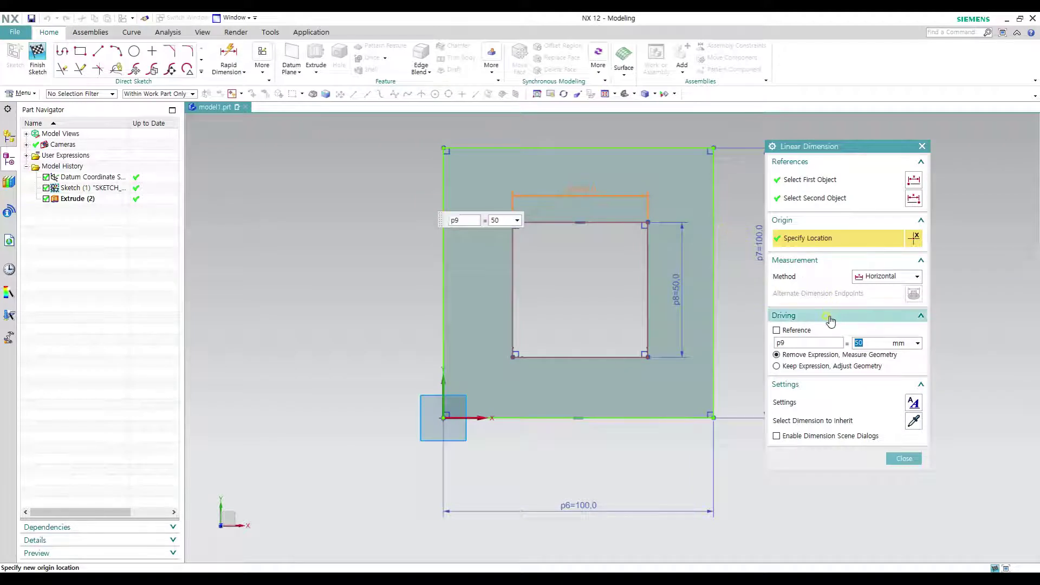
type("40")
key("Return")
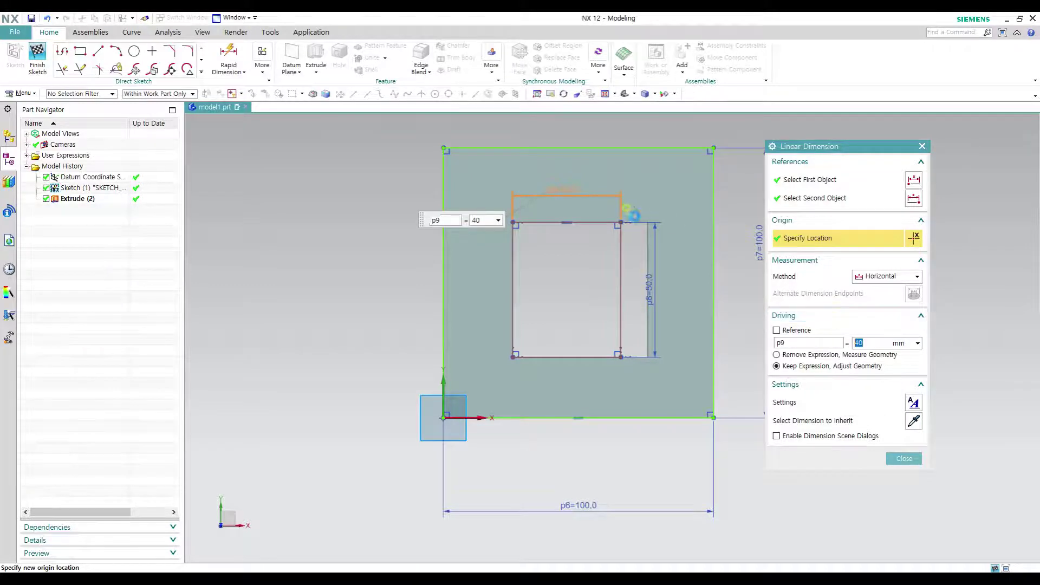
middle_click(631, 215)
- Set the inner rectangle's height to 40 mm
double_click(654, 274)
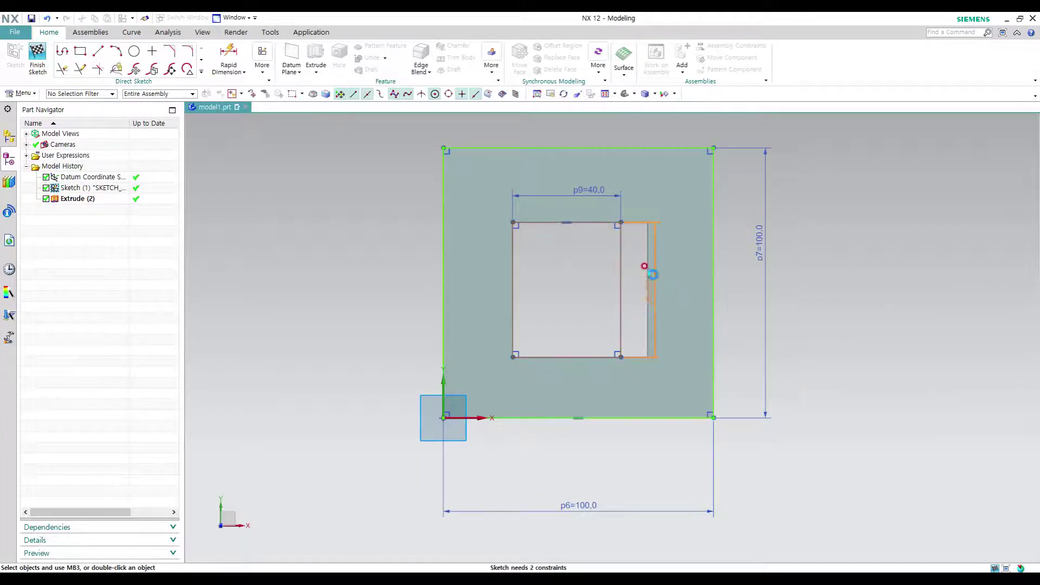
type("40")
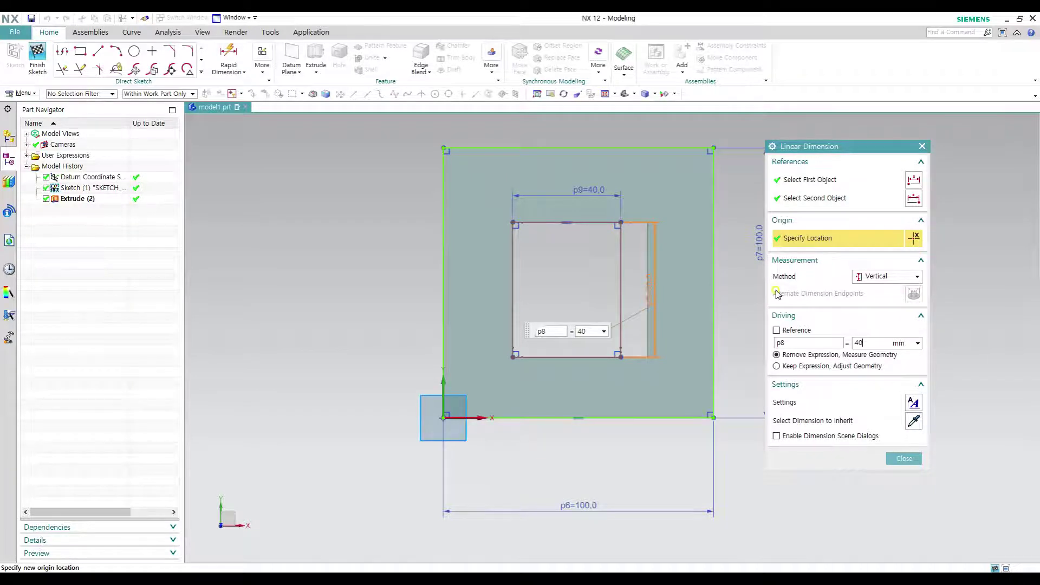
key("Return")
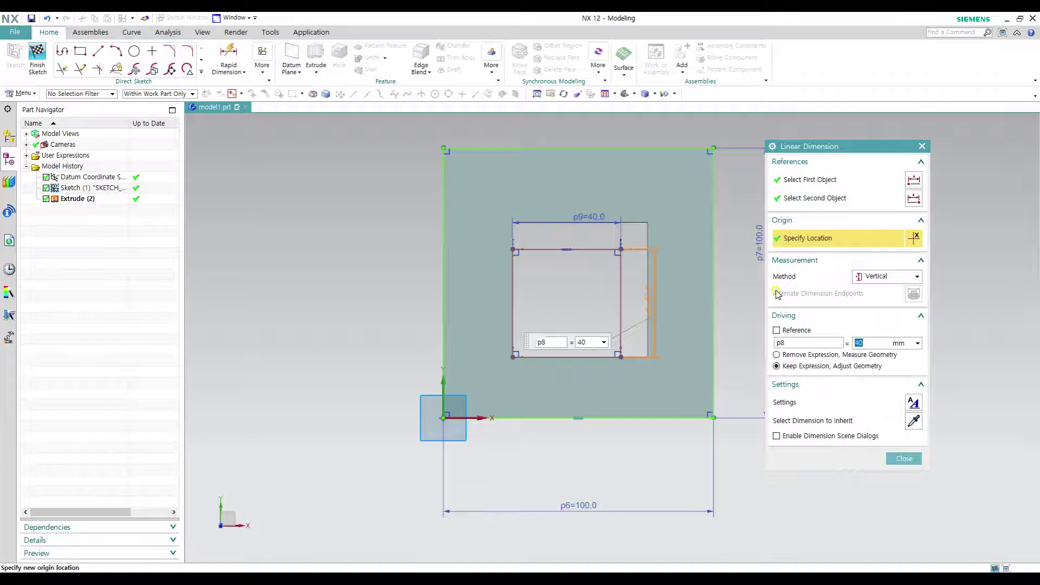
left_click(904, 459)
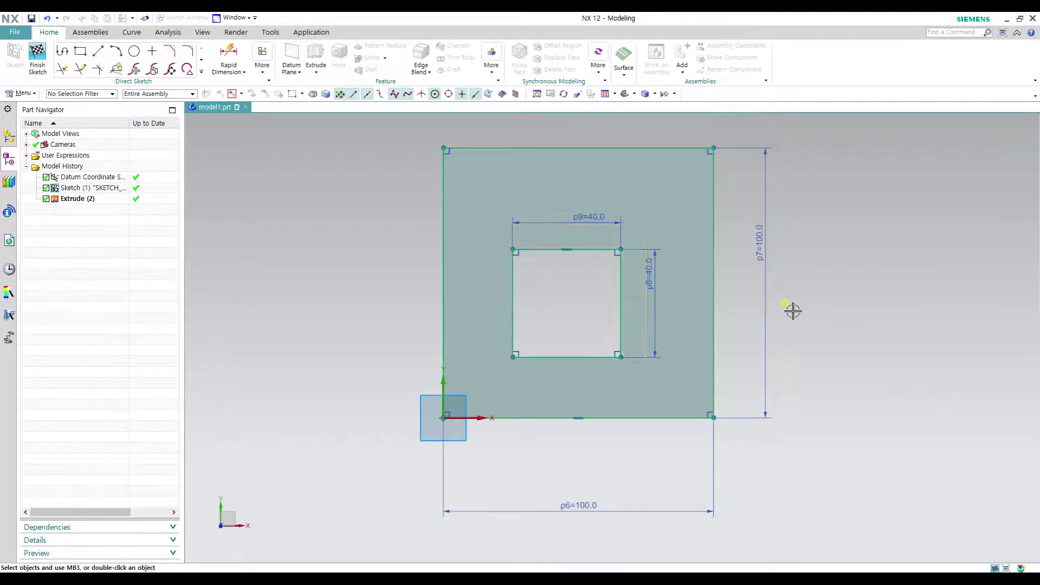
- Finish the sketch and orient the view square to the plate's top face
key("ctrl+q")
middle_click_drag(793, 316, 735, 360)
key("F8")
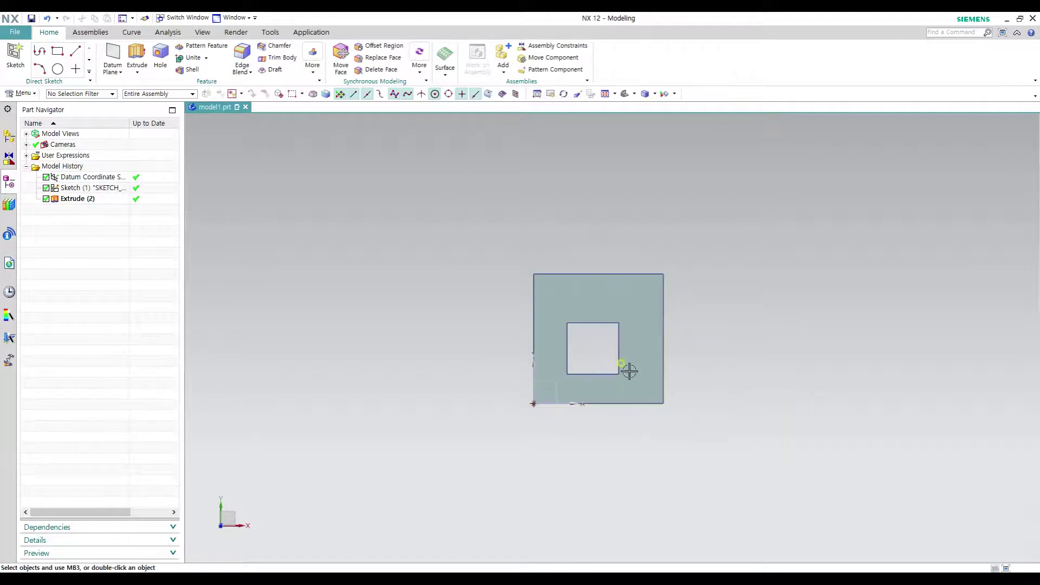
- Open the extruded plate's sketch for editing from the face view
scroll(623, 363, "down", 4)
scroll(616, 357, "up", 9)
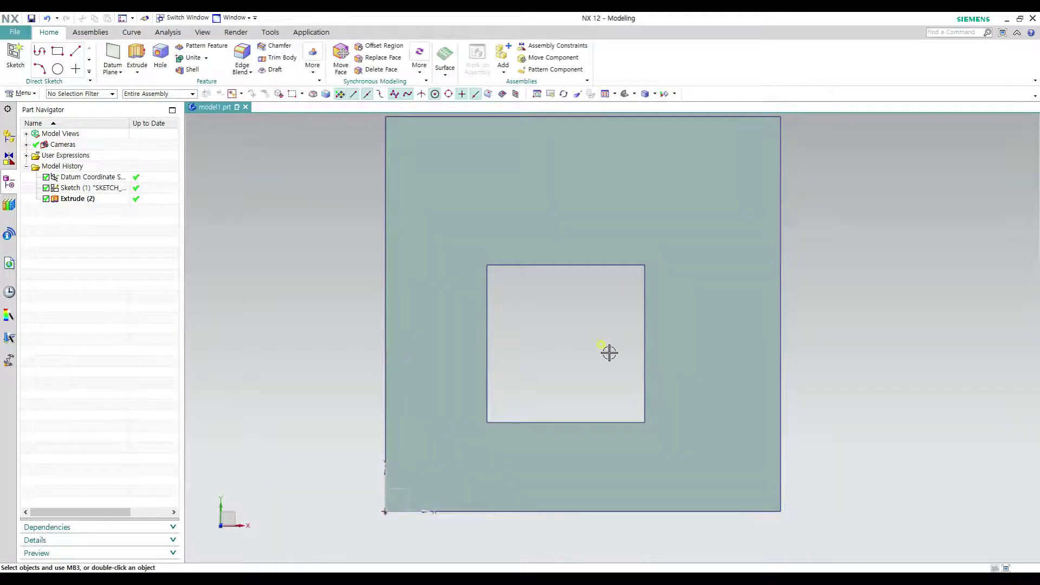
middle_click_drag(597, 344, 560, 286)
double_click(558, 284)
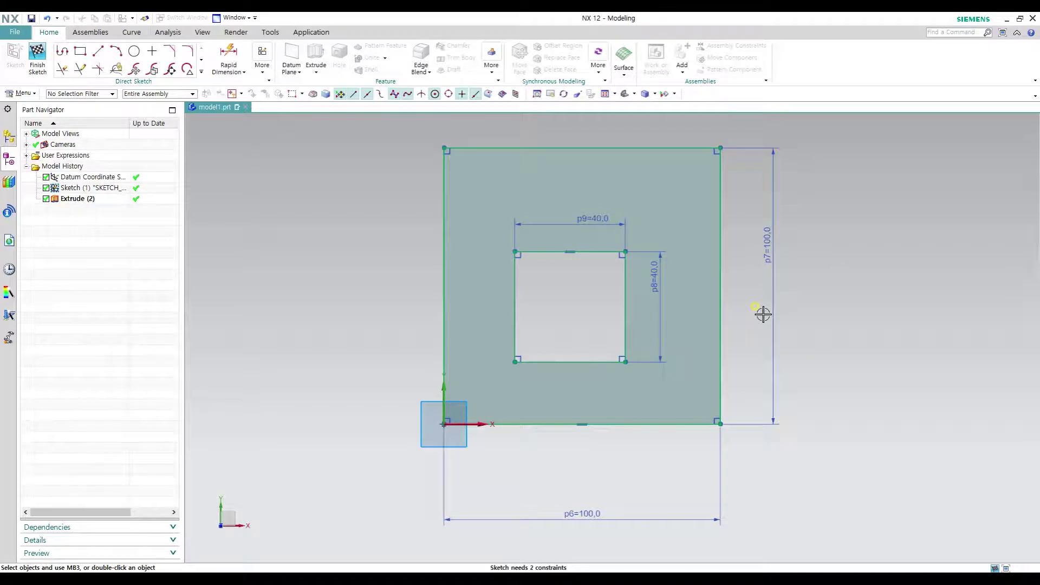
- Move the unconstrained inner square freely to about 28 mm from both the left and bottom edges of the outer square
key("d")
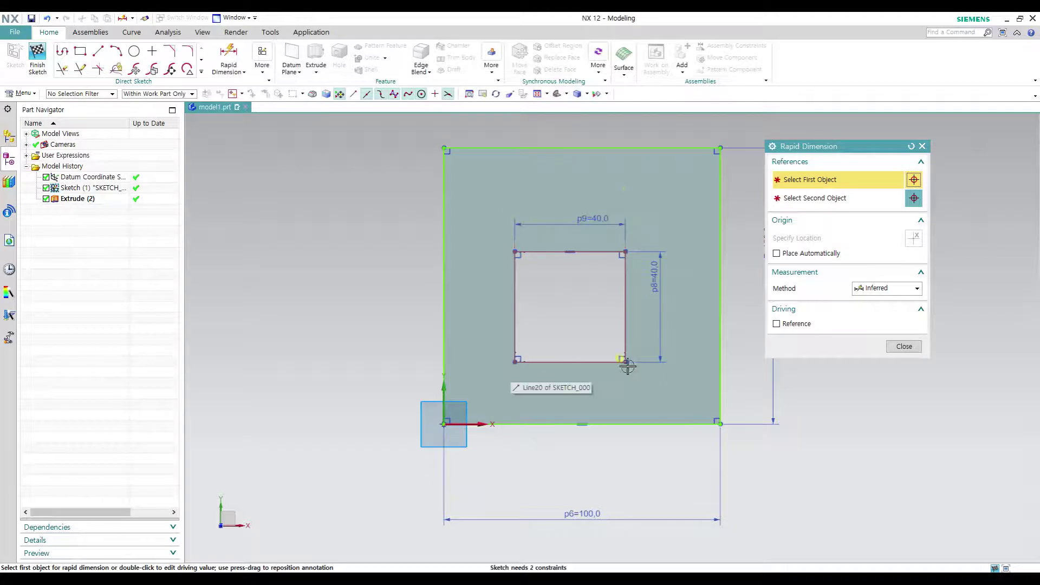
key("Escape")
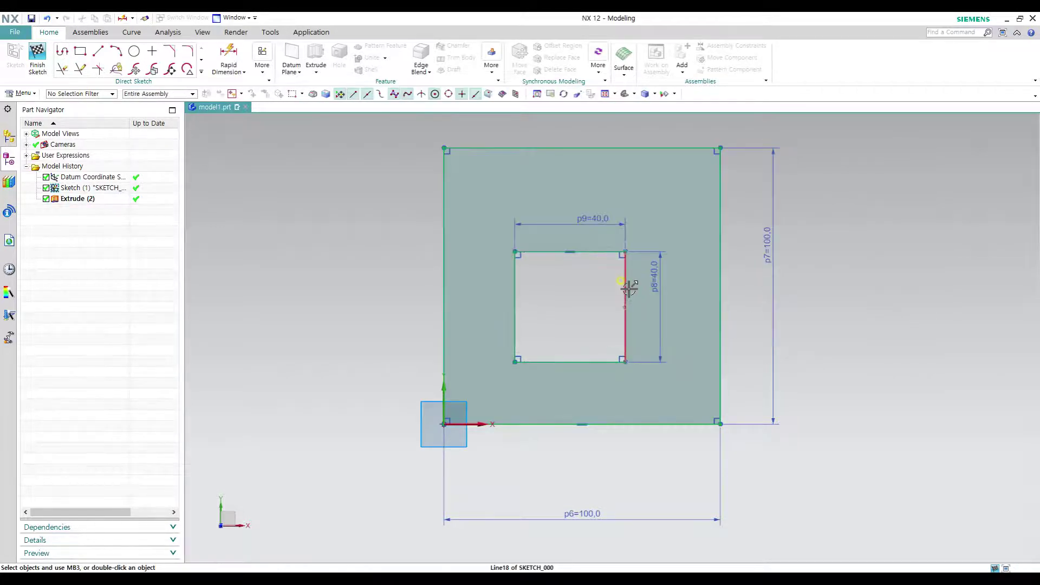
left_click_drag(622, 286, 629, 263)
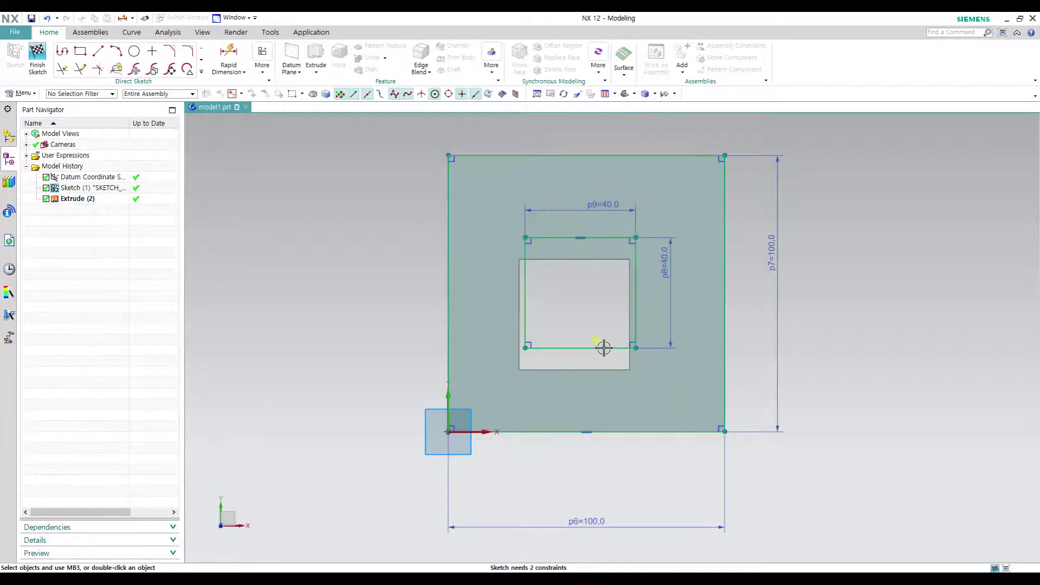
left_click_drag(590, 352, 592, 359)
- Add a 30 mm vertical dimension between the bottom edges of the inner and outer squares
key("d")
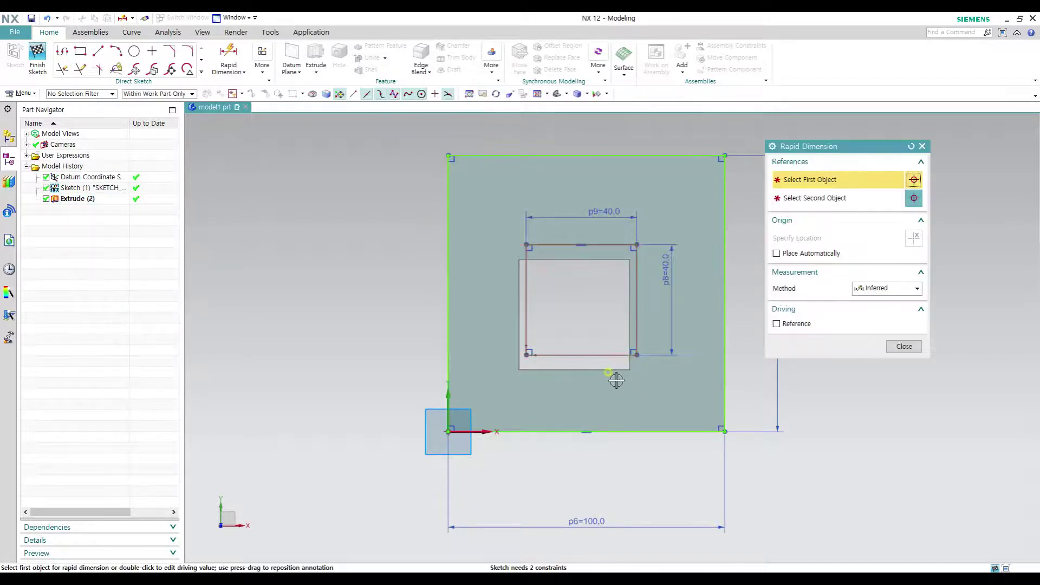
left_click(603, 358)
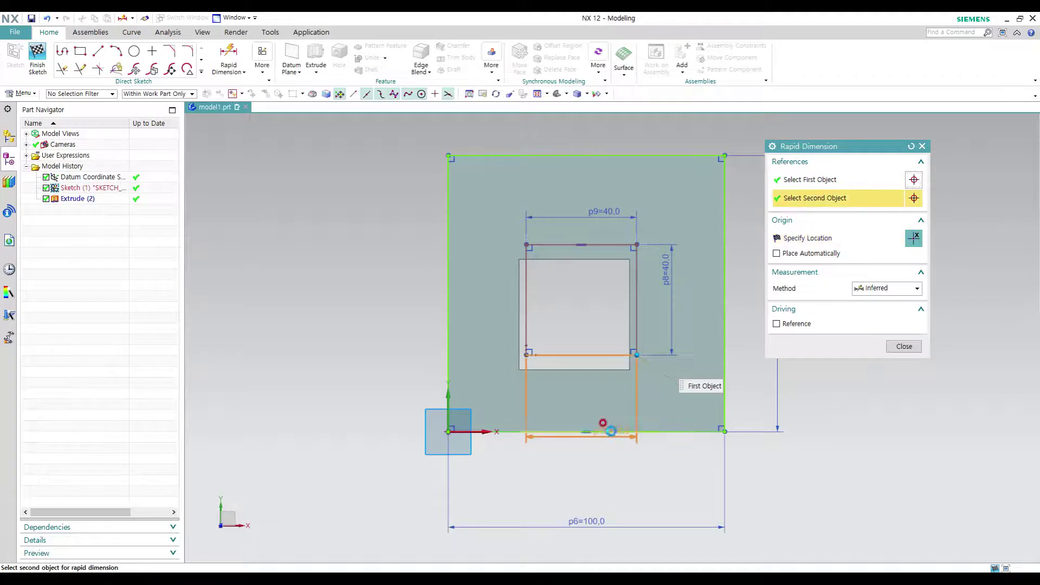
left_click(603, 428)
left_click(684, 398)
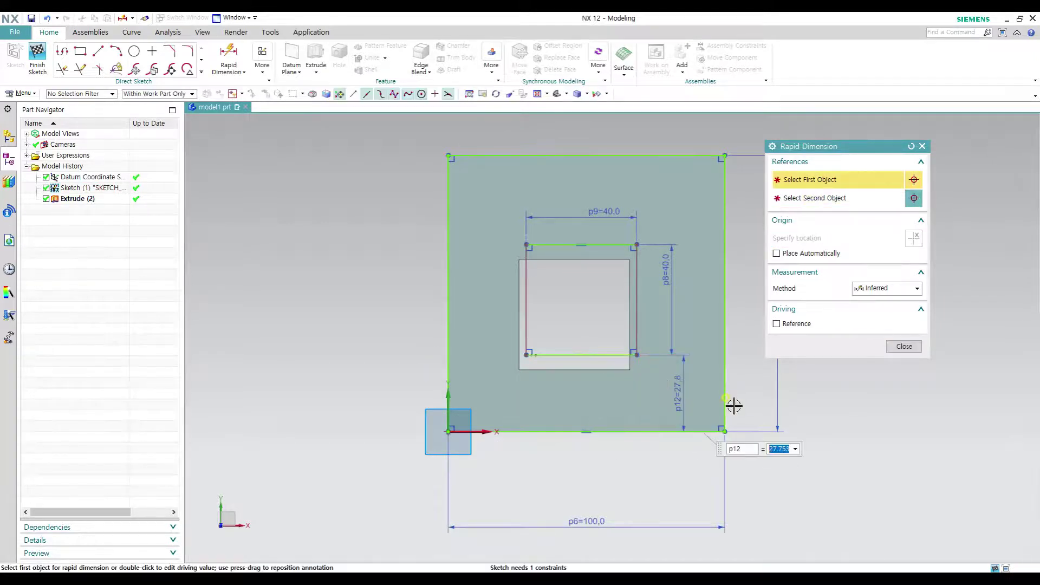
type("30")
key("Return")
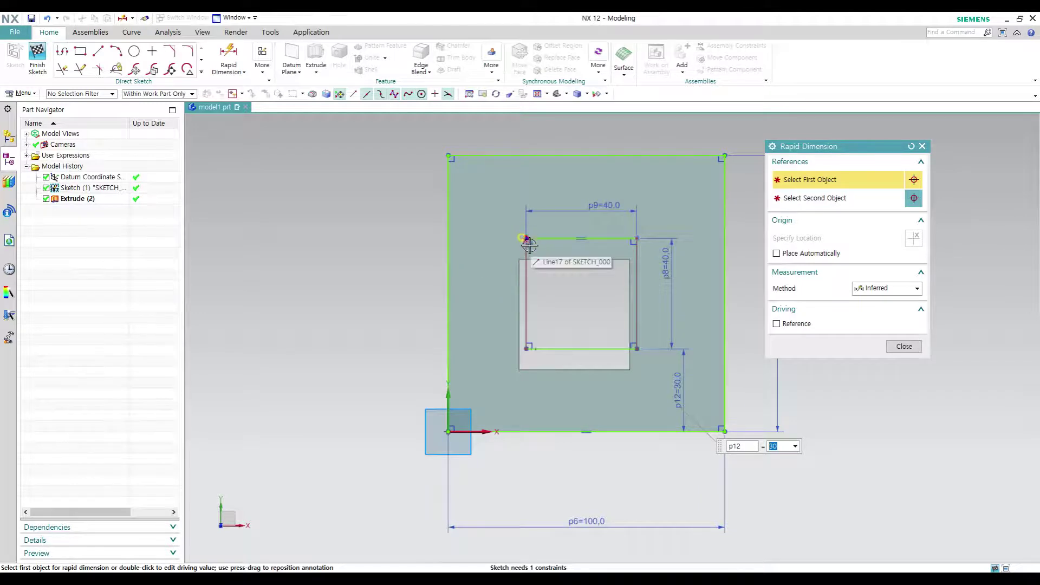
- Add a 35 mm horizontal dimension between the left edges of the inner and outer squares, placed above the sketch
left_click(529, 274)
left_click(458, 267)
left_click(457, 267)
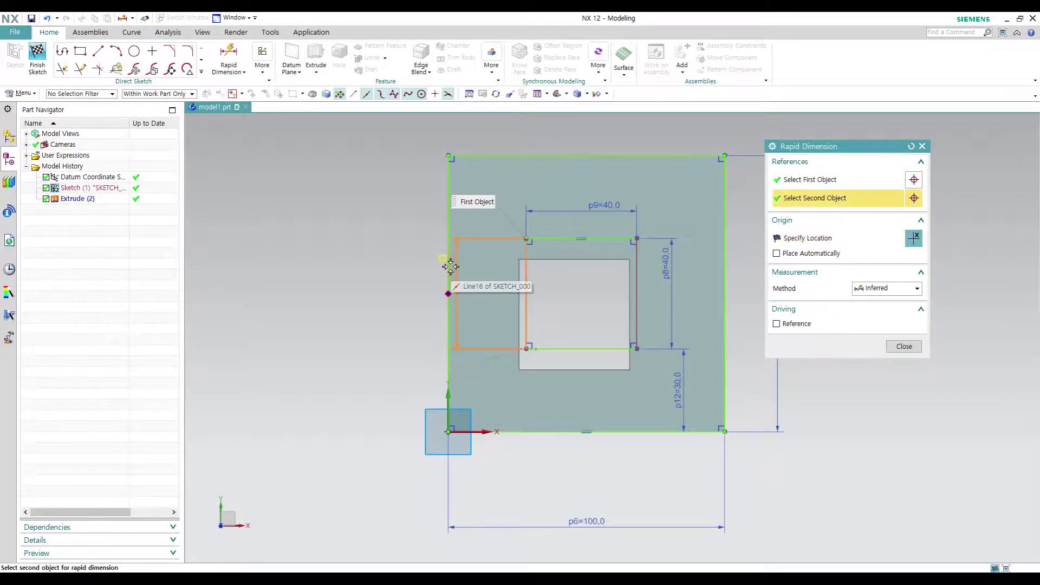
left_click(449, 293)
left_click(484, 126)
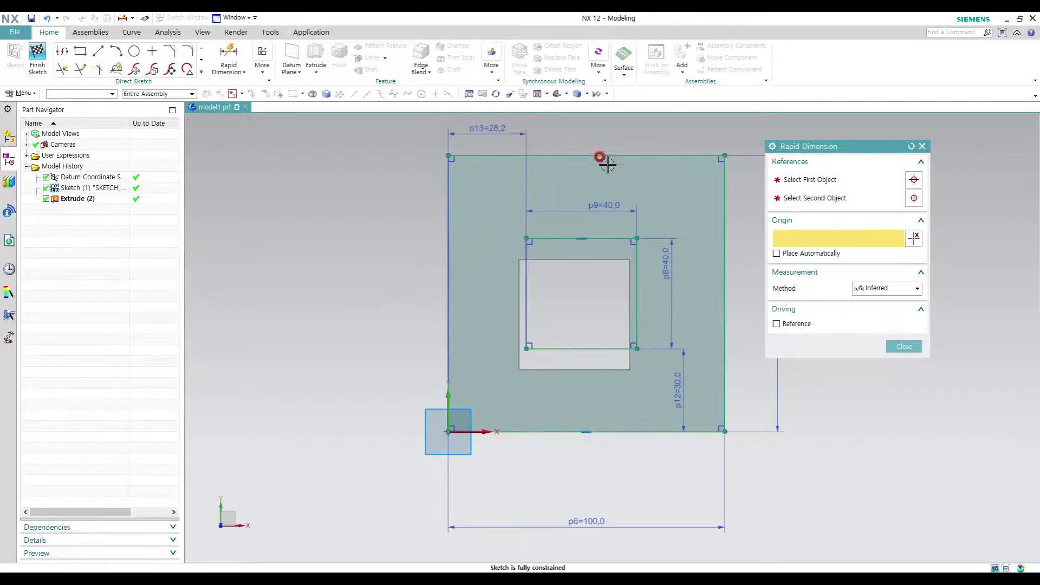
type("35")
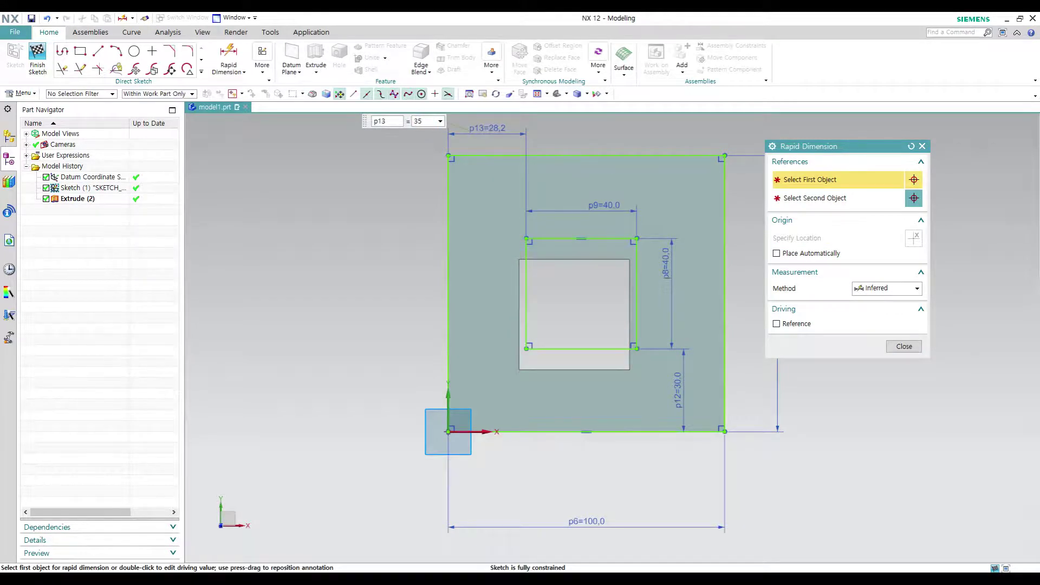
key("Return")
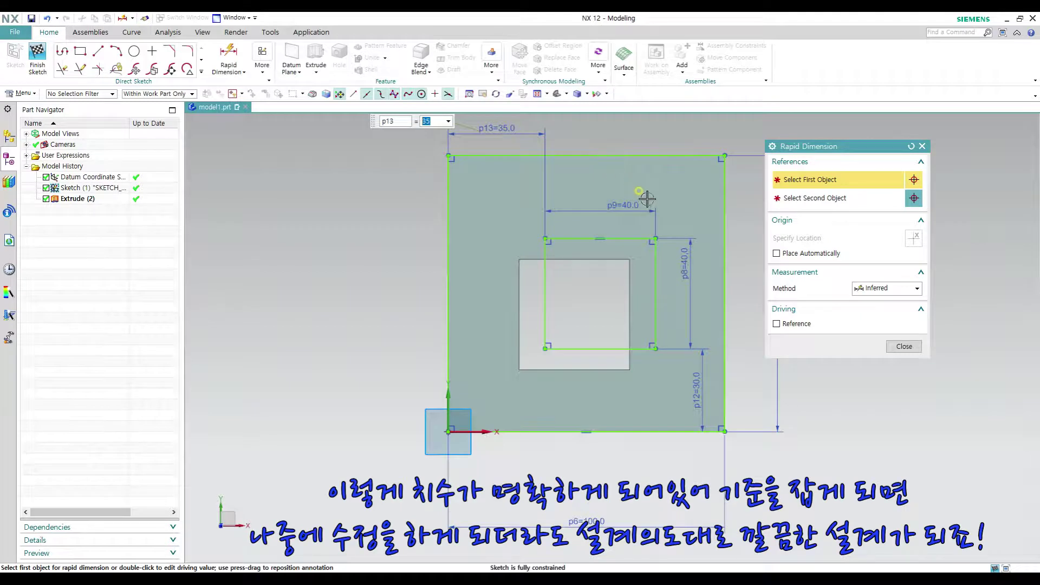
key("Escape")
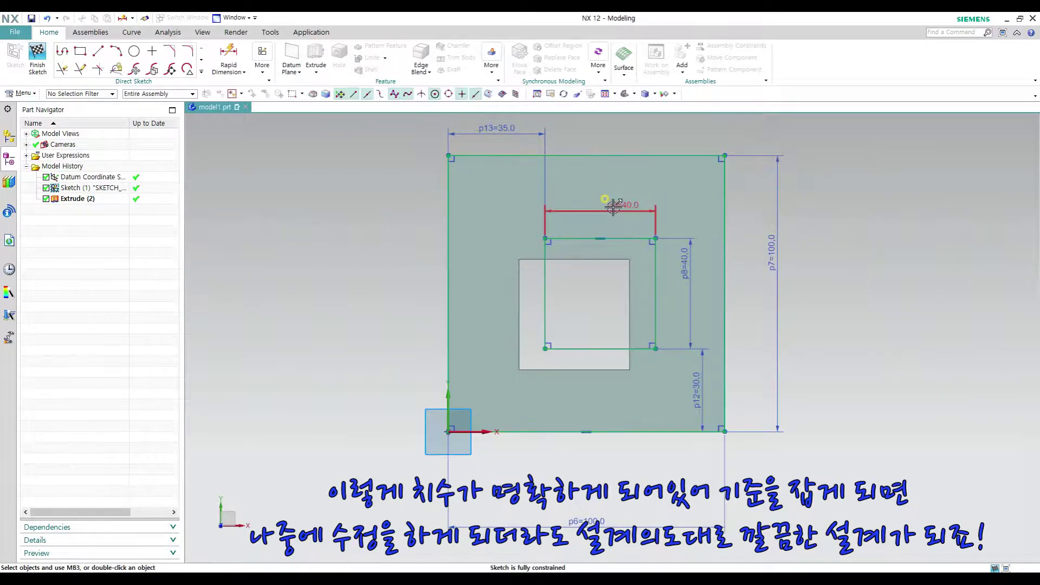
- Set the inner square's width dimension to 20 mm
double_click(611, 205)
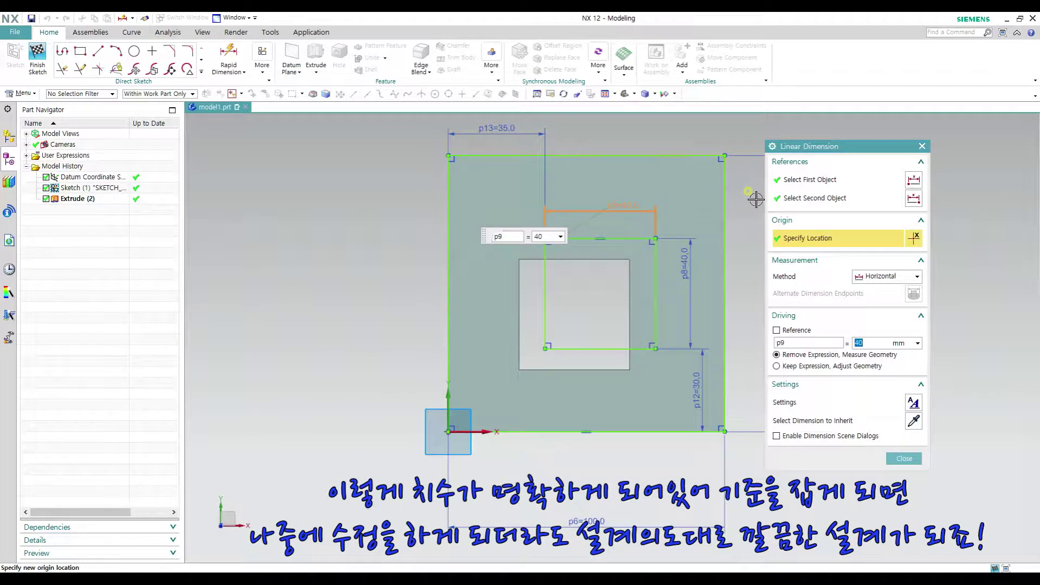
type("20")
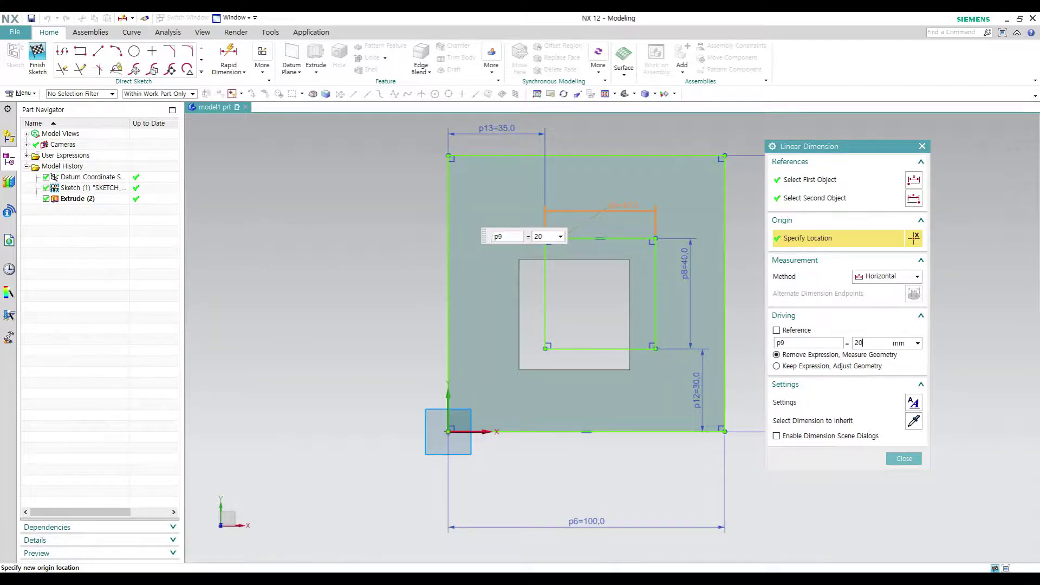
key("Return")
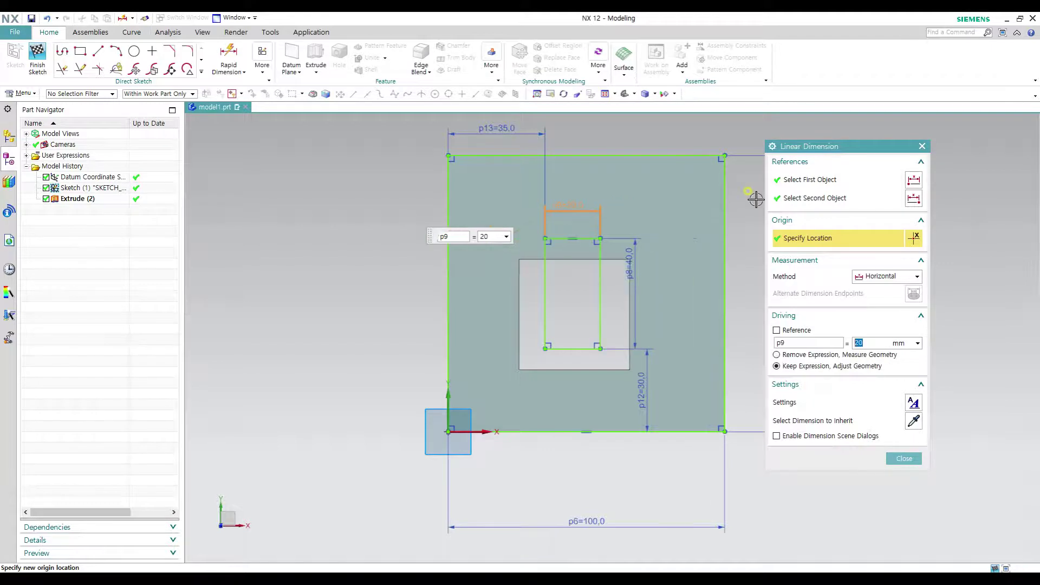
middle_click(659, 137)
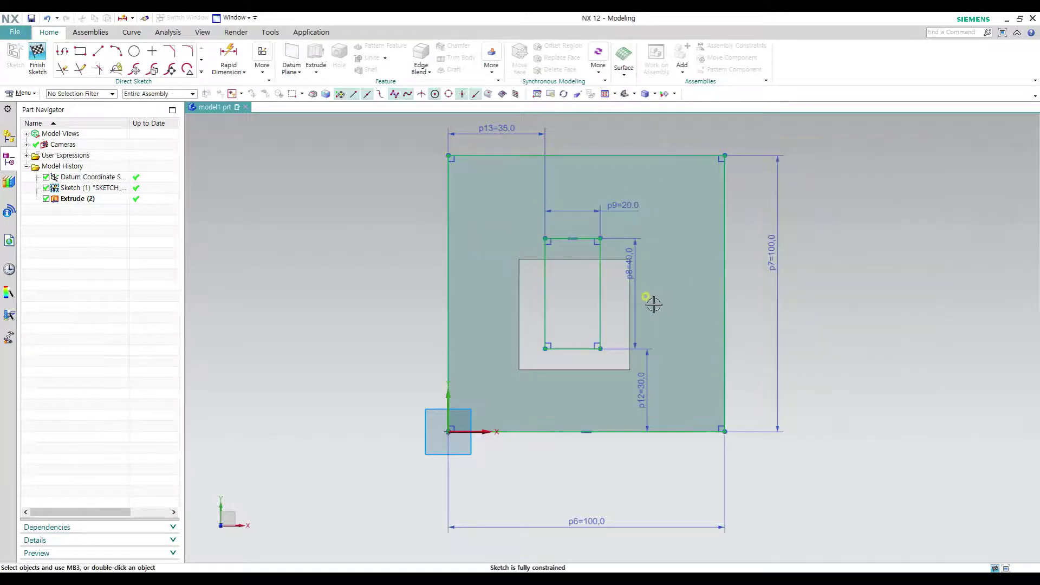
- Set the inner rectangle's height dimension to 30 mm and finish the sketch to update the plate
double_click(629, 268)
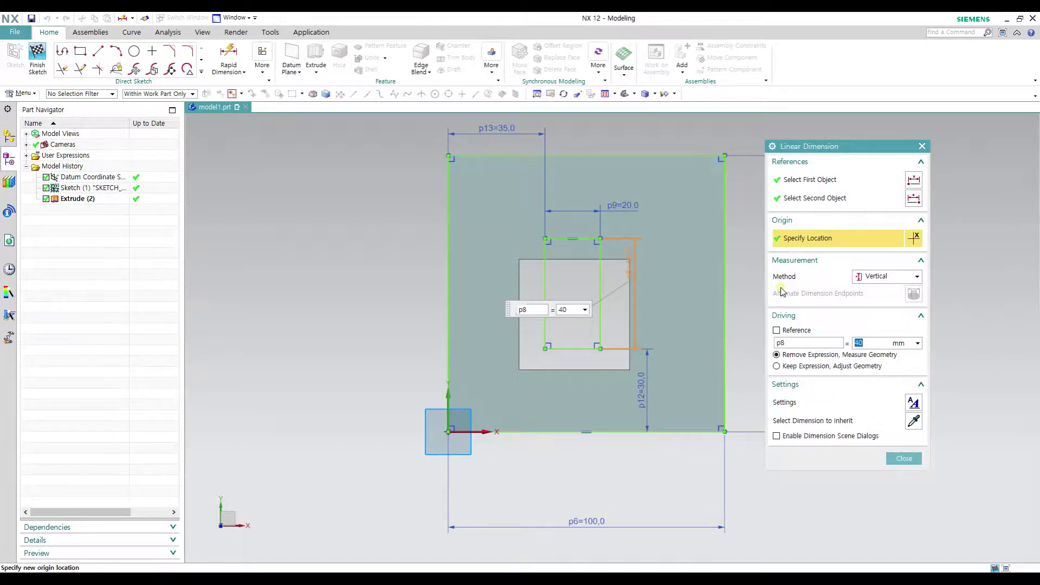
type("30")
key("Return")
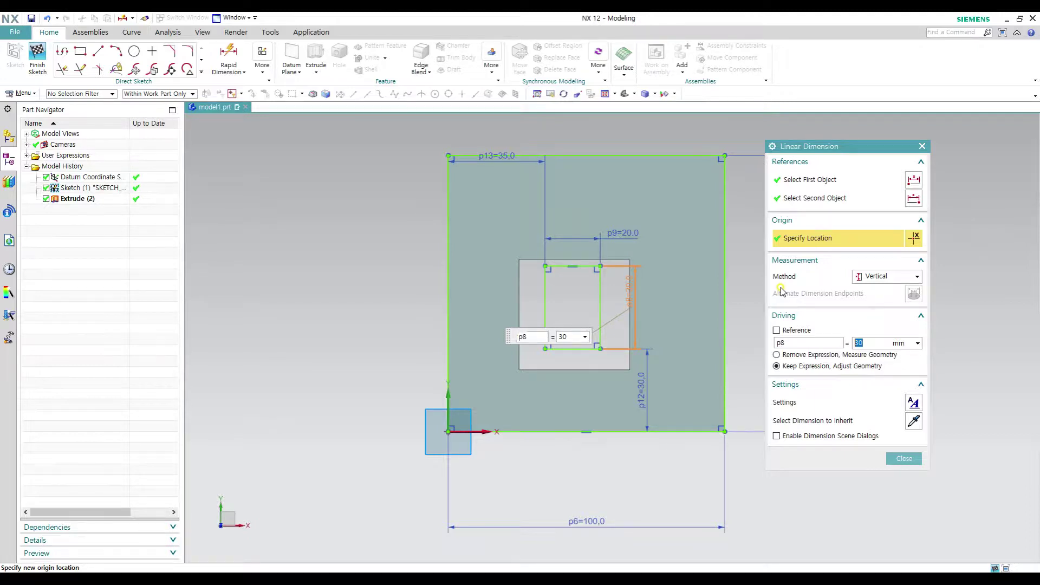
left_click(904, 458)
key("ctrl+q")
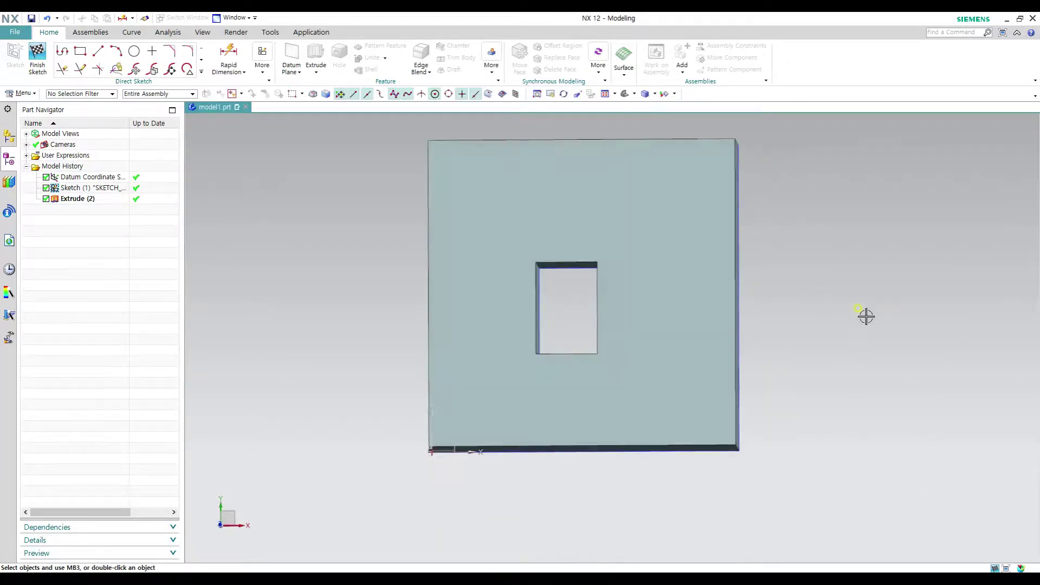